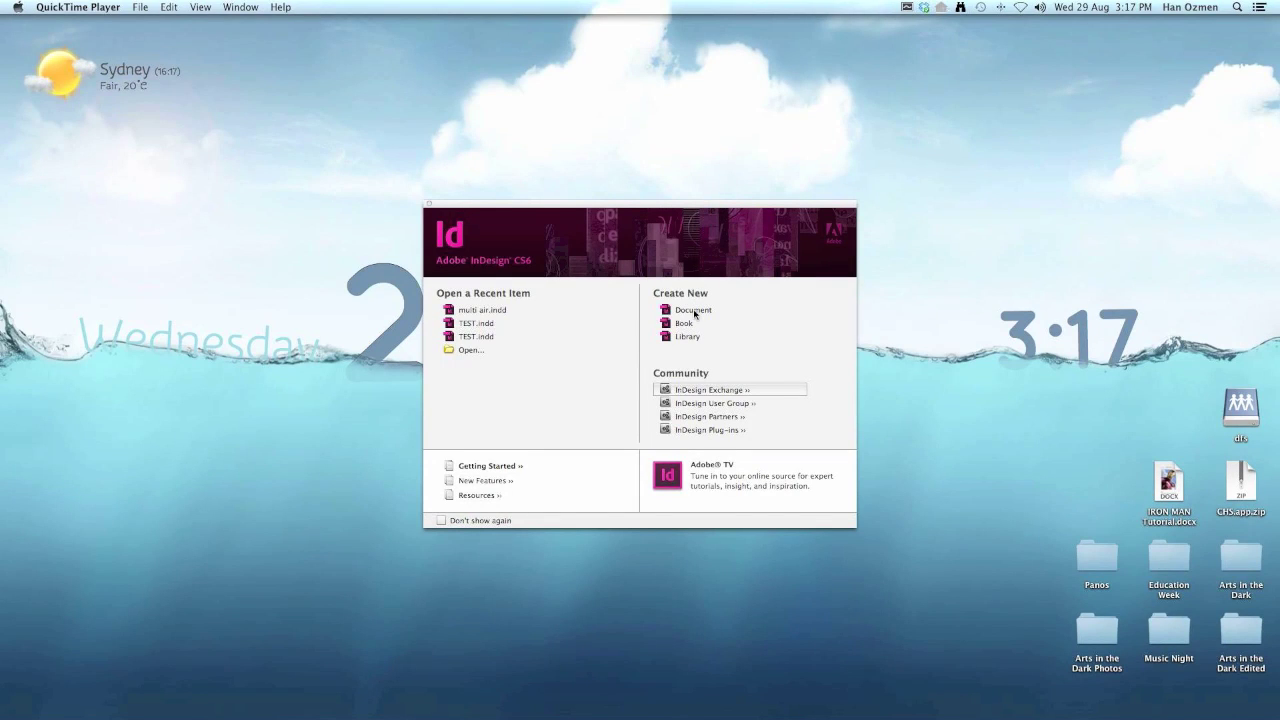
Create a new Web-intent document at 800 x 600 px.
left_click(692, 311)
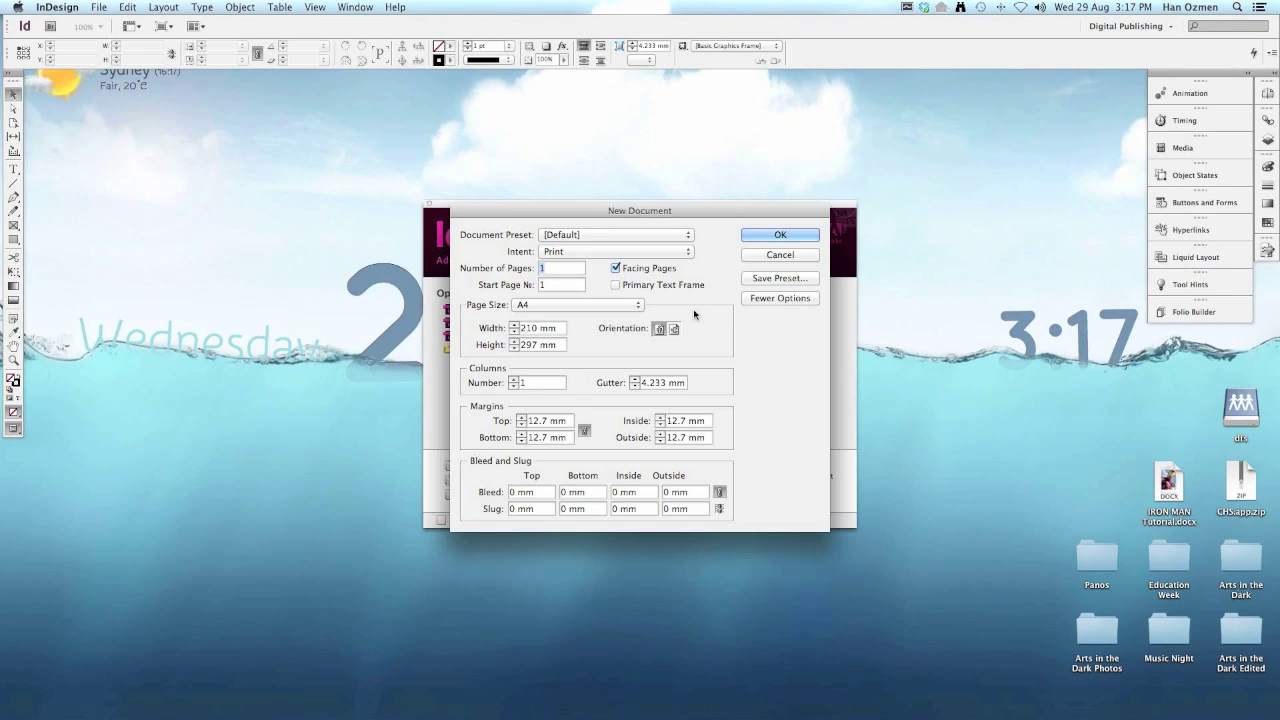
left_click(632, 253)
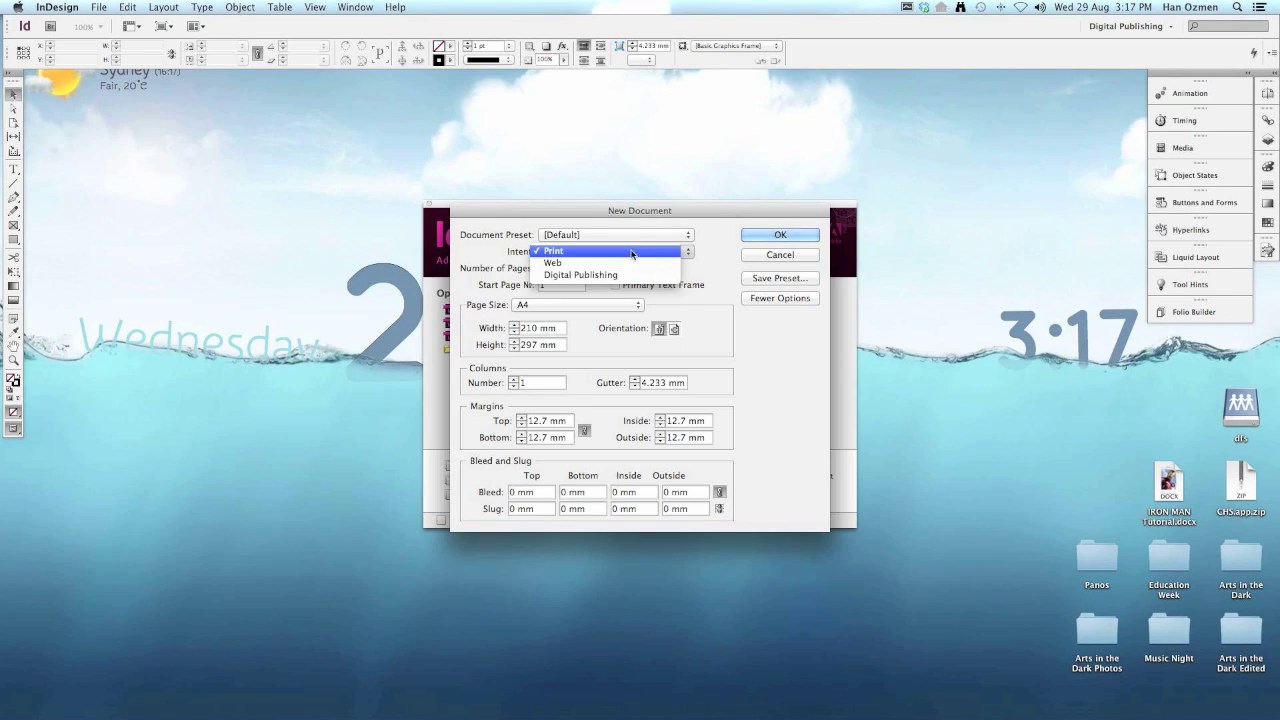
left_click(622, 263)
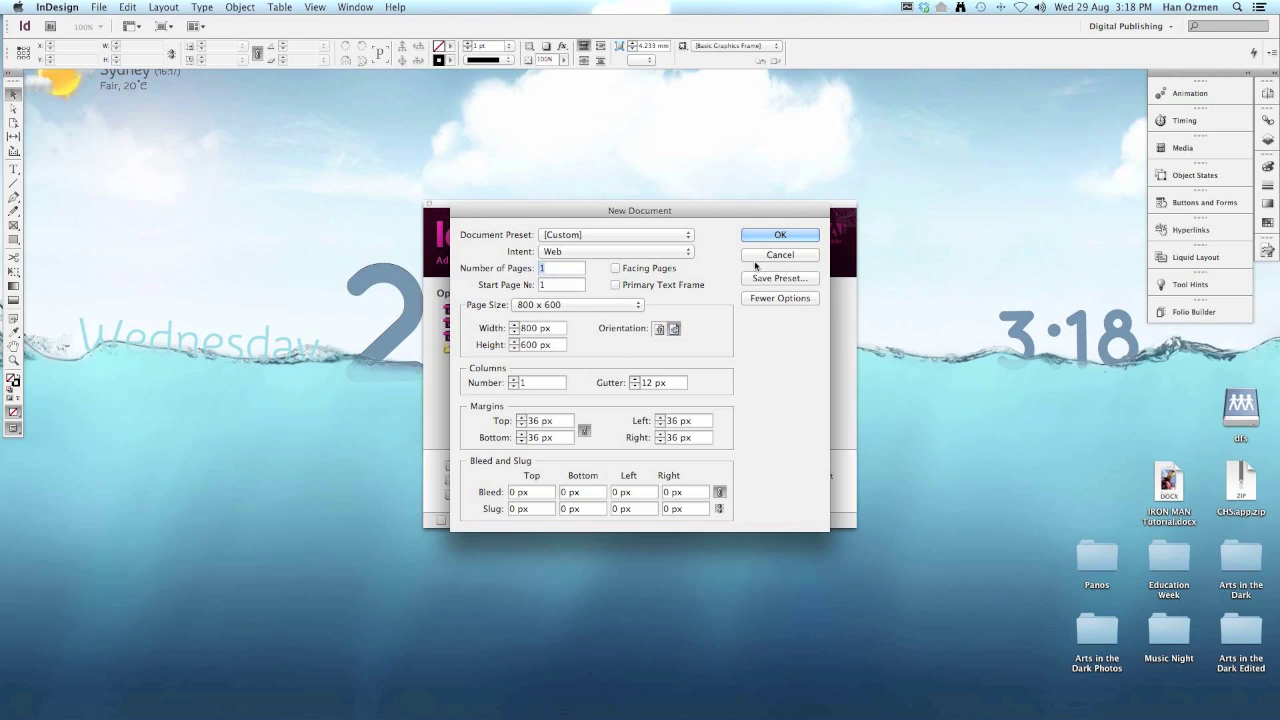
left_click(777, 236)
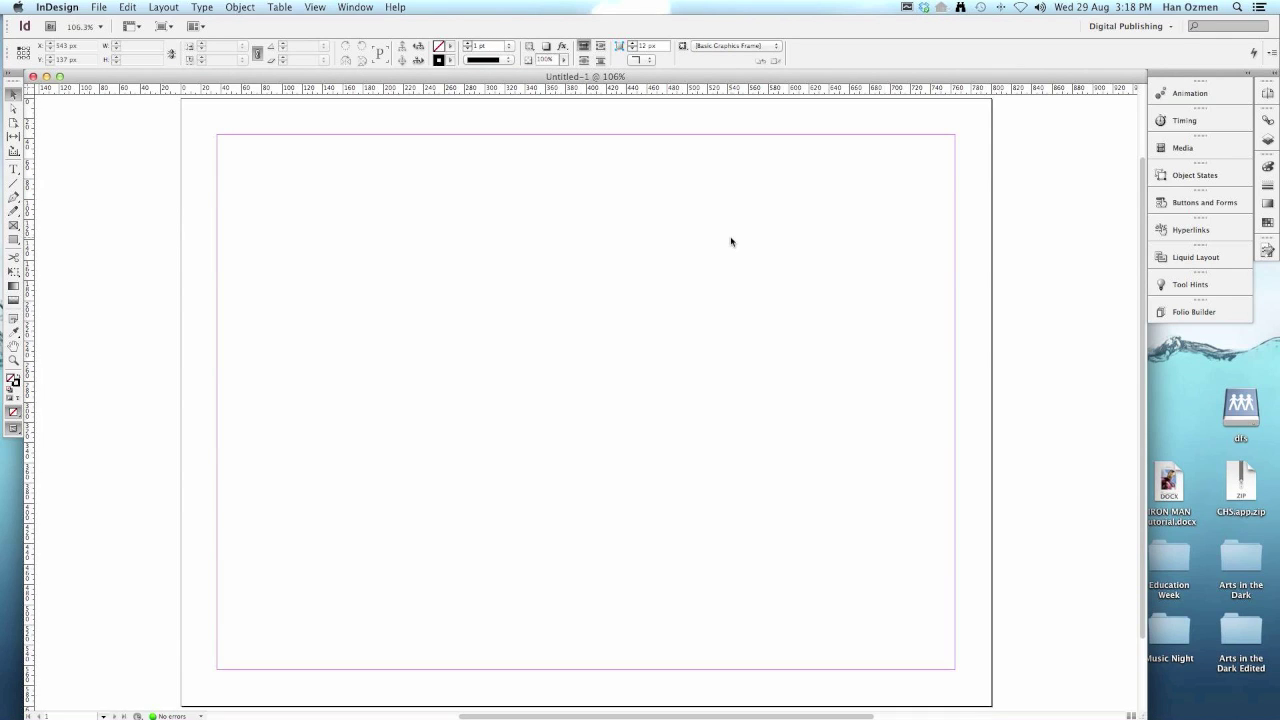
Draw a Registration-black rectangle over the whole page, then deselect it.
key("super+1")
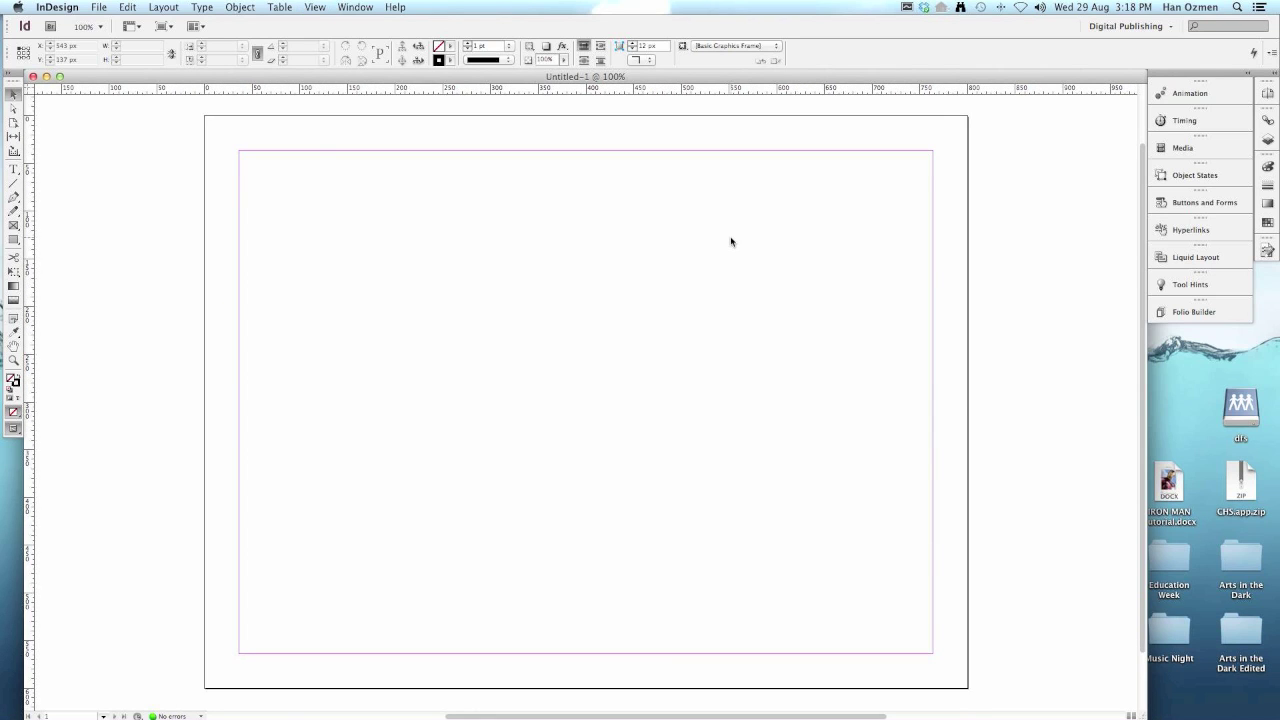
key("super+minus")
key("super+minus")
key("super+equal")
key("super+equal")
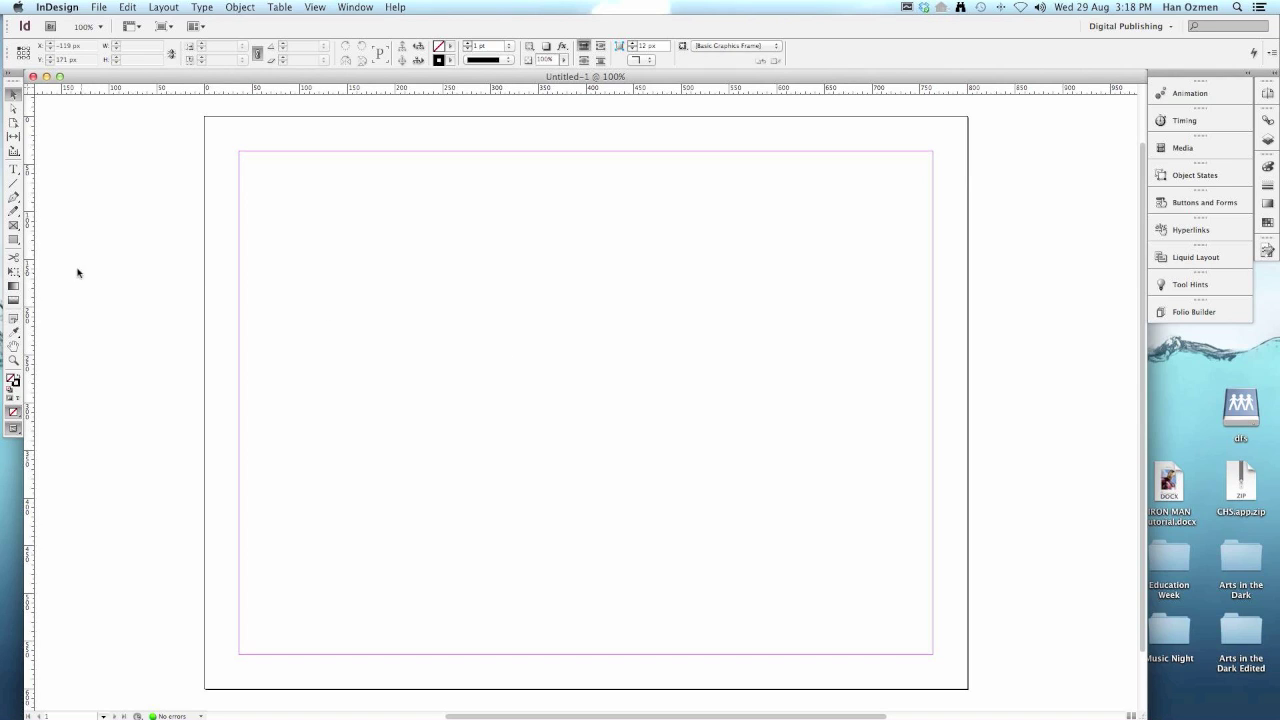
left_click(14, 241)
left_click(450, 47)
left_click(481, 90)
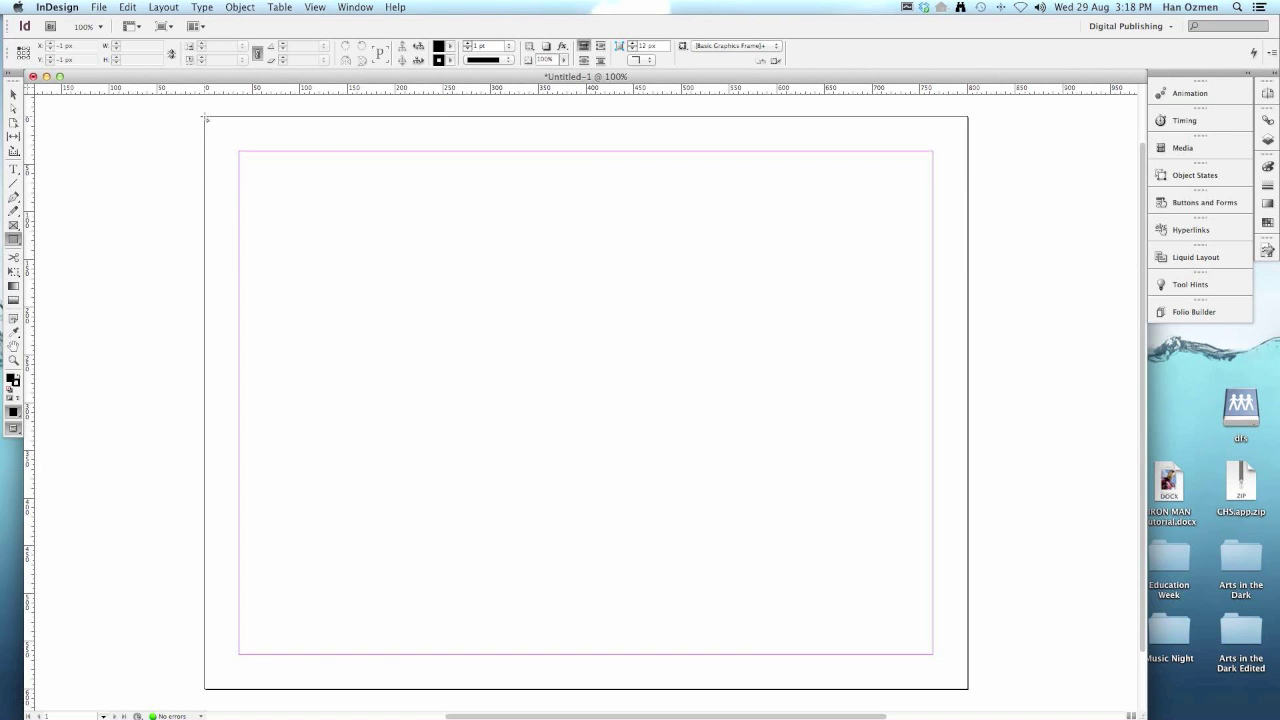
left_click_drag(205, 117, 966, 692)
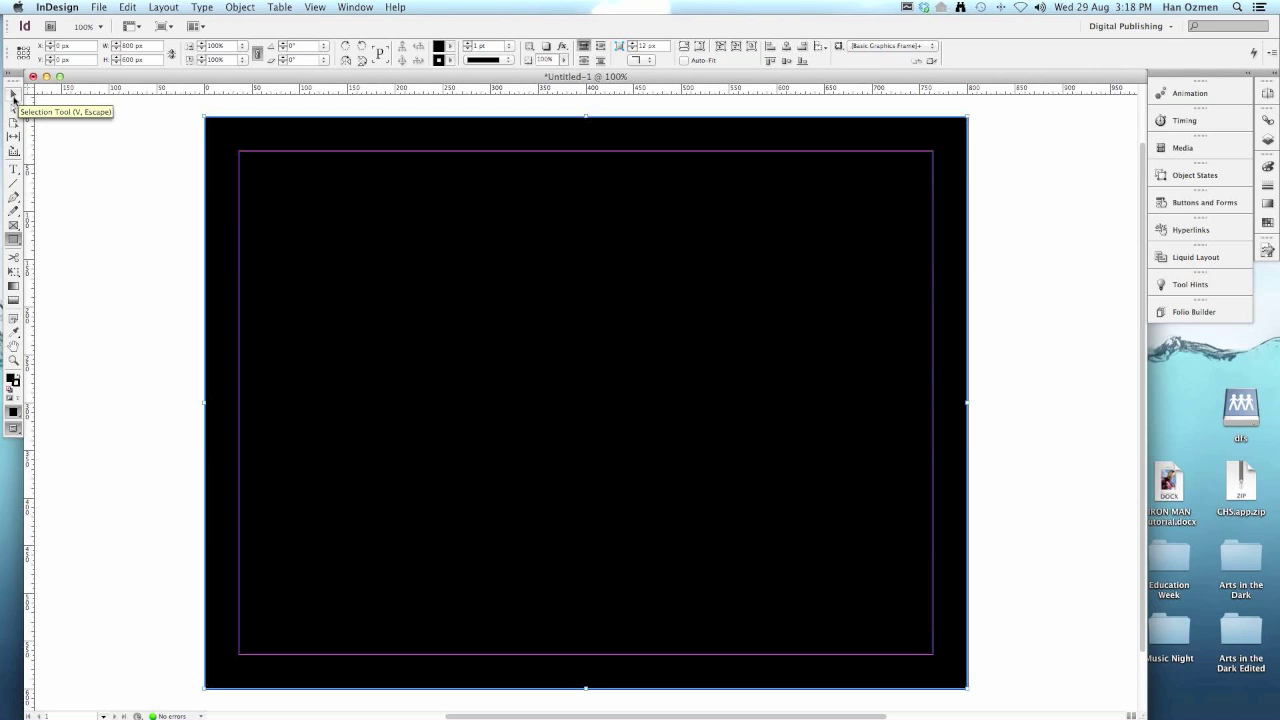
left_click(14, 95)
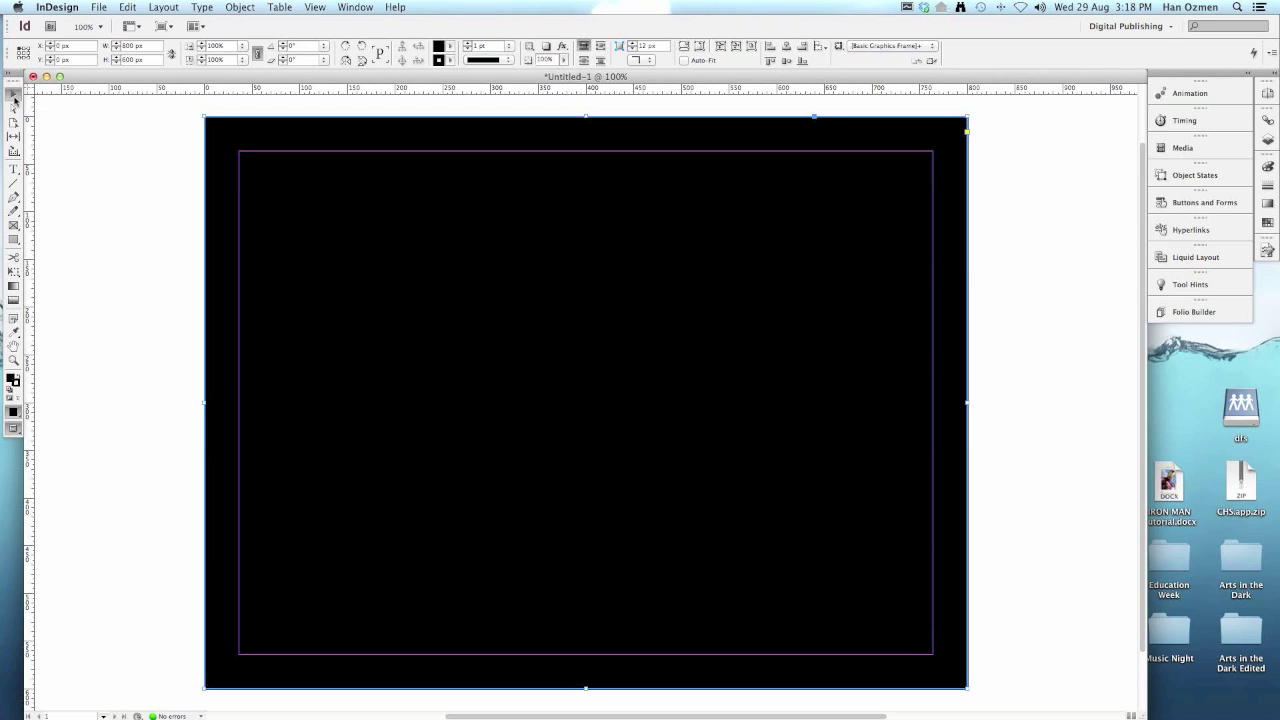
left_click(150, 205)
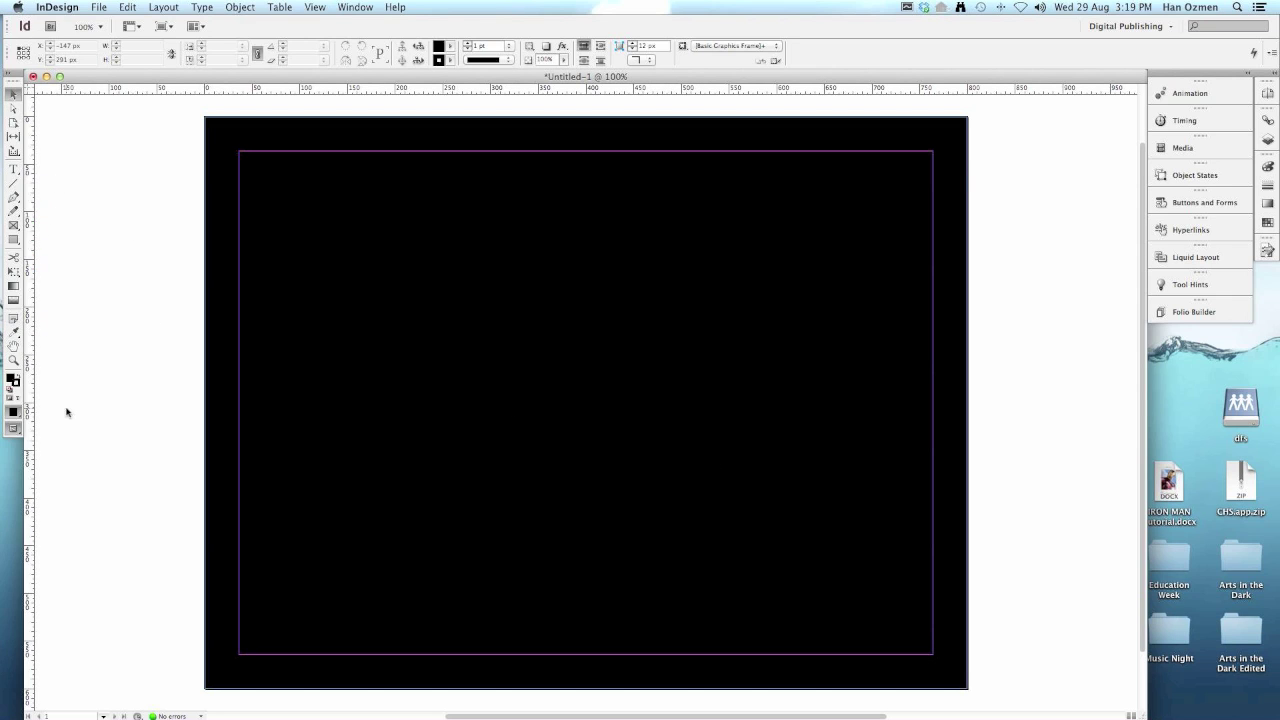
Switch to Flash Player Debugger from the Dock.
mouse_move(2, 490)
left_click(22, 534)
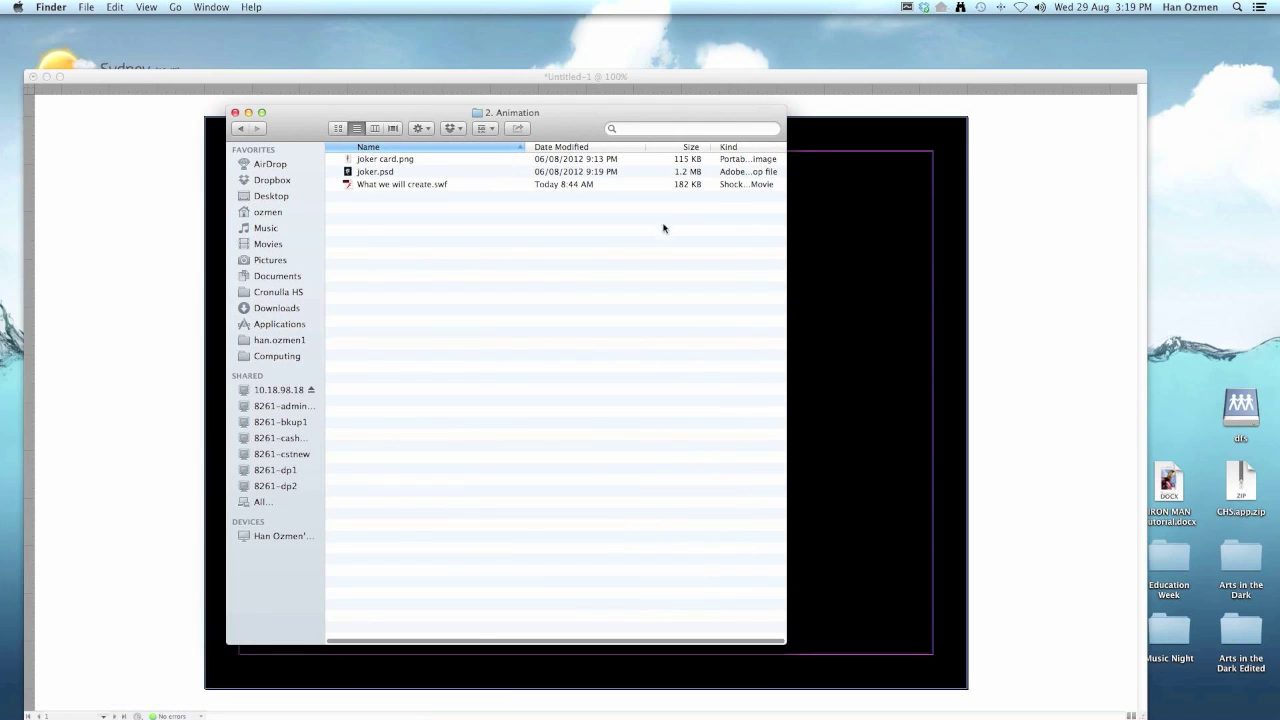
Play the What we will create.swf sample, close it, and return to InDesign.
double_click(388, 184)
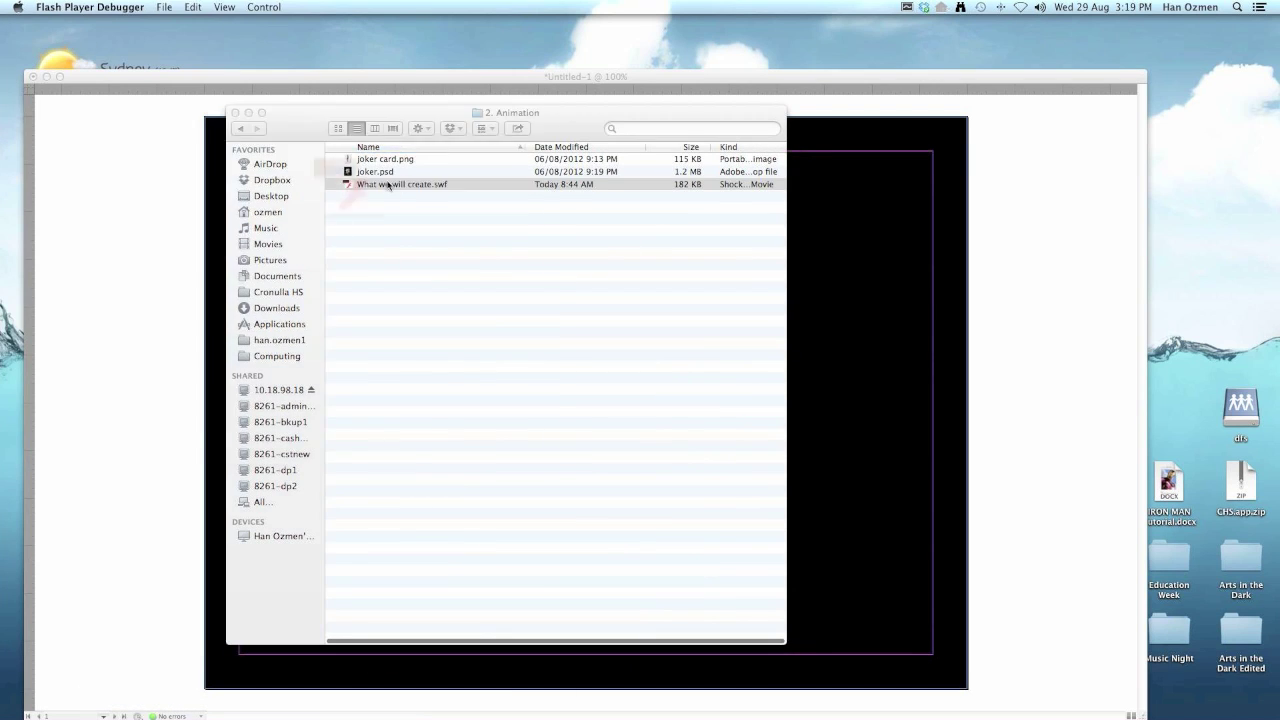
left_click_drag(315, 26, 611, 132)
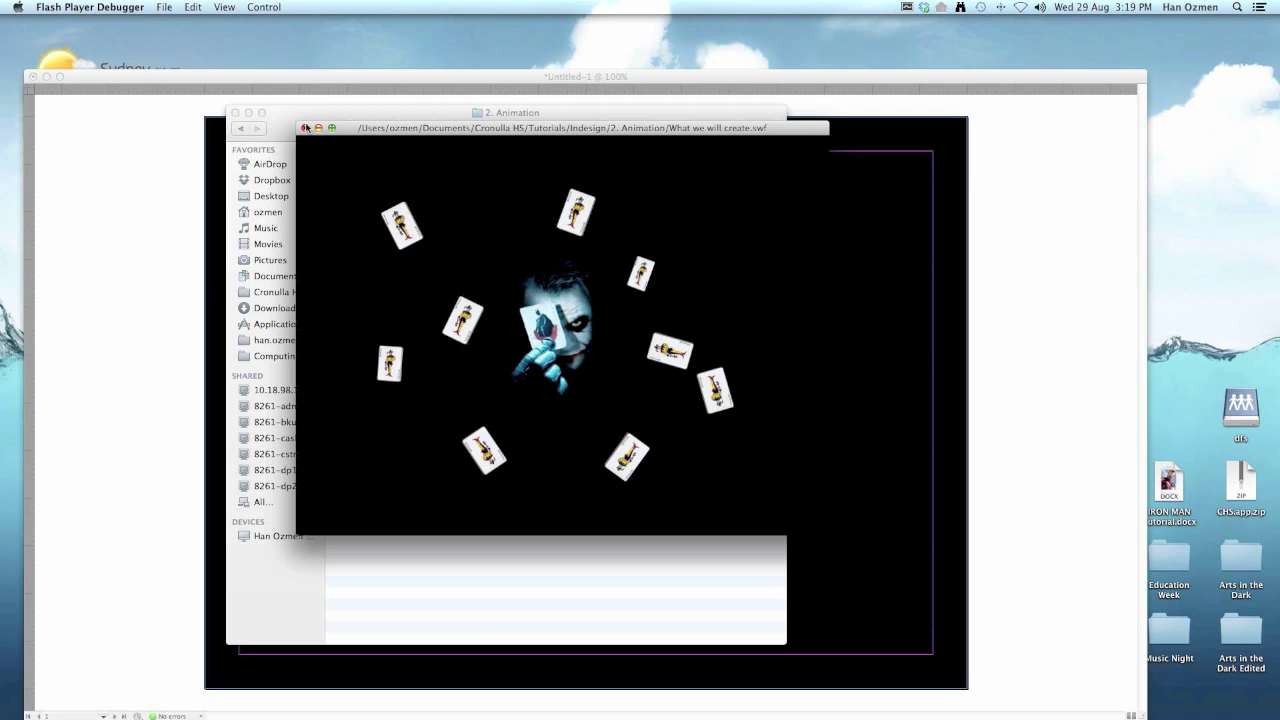
left_click(305, 129)
left_click(249, 113)
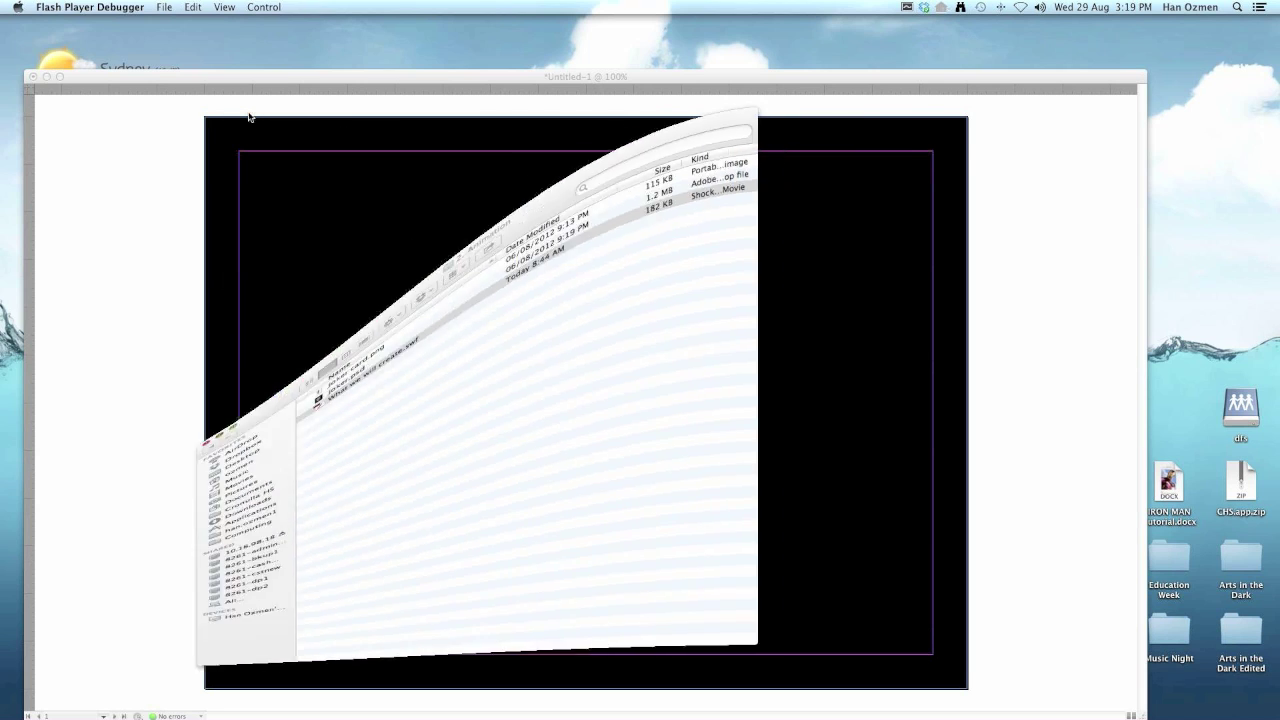
left_click(350, 102)
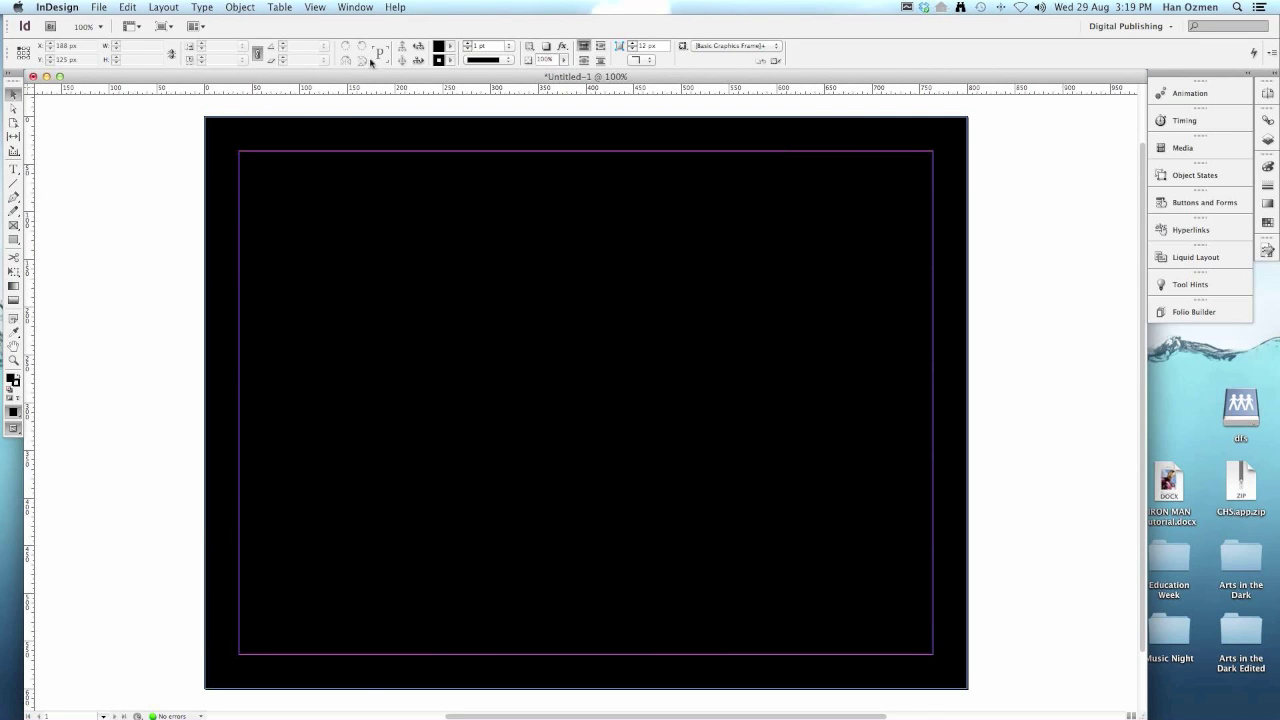
Place joker.psd in a frame drawn near the centre of the black page.
left_click(99, 7)
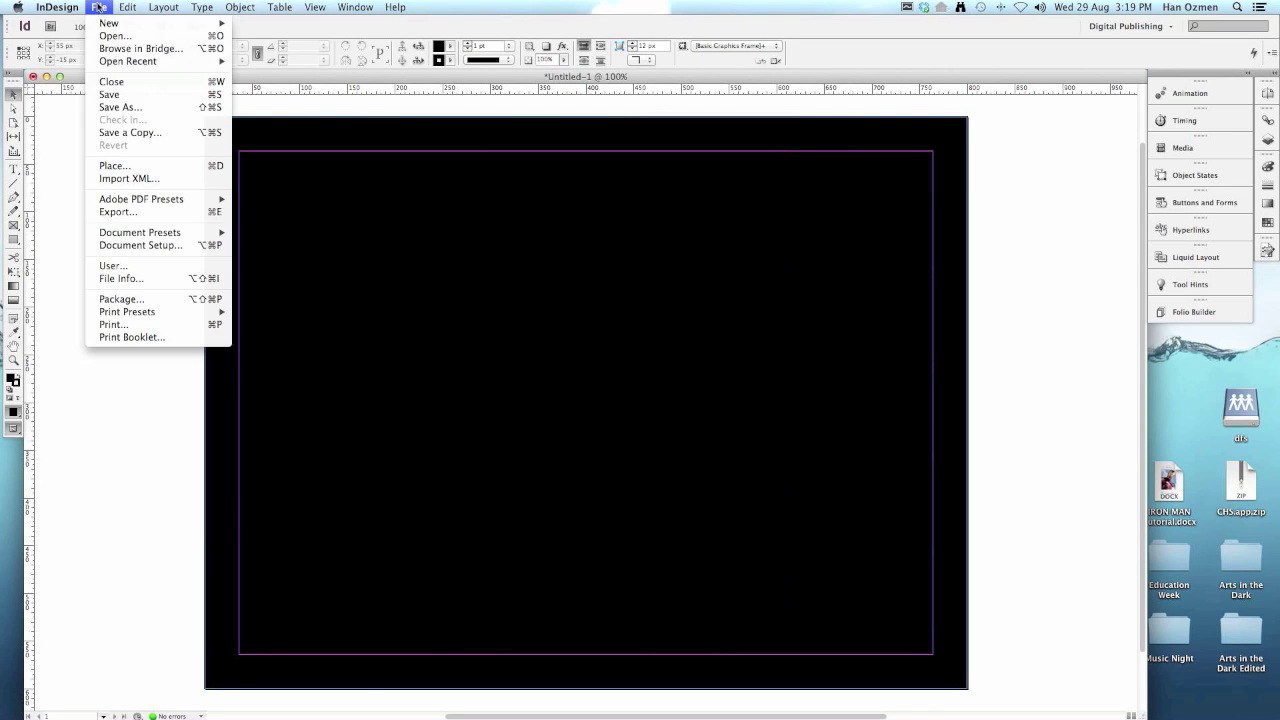
left_click(166, 164)
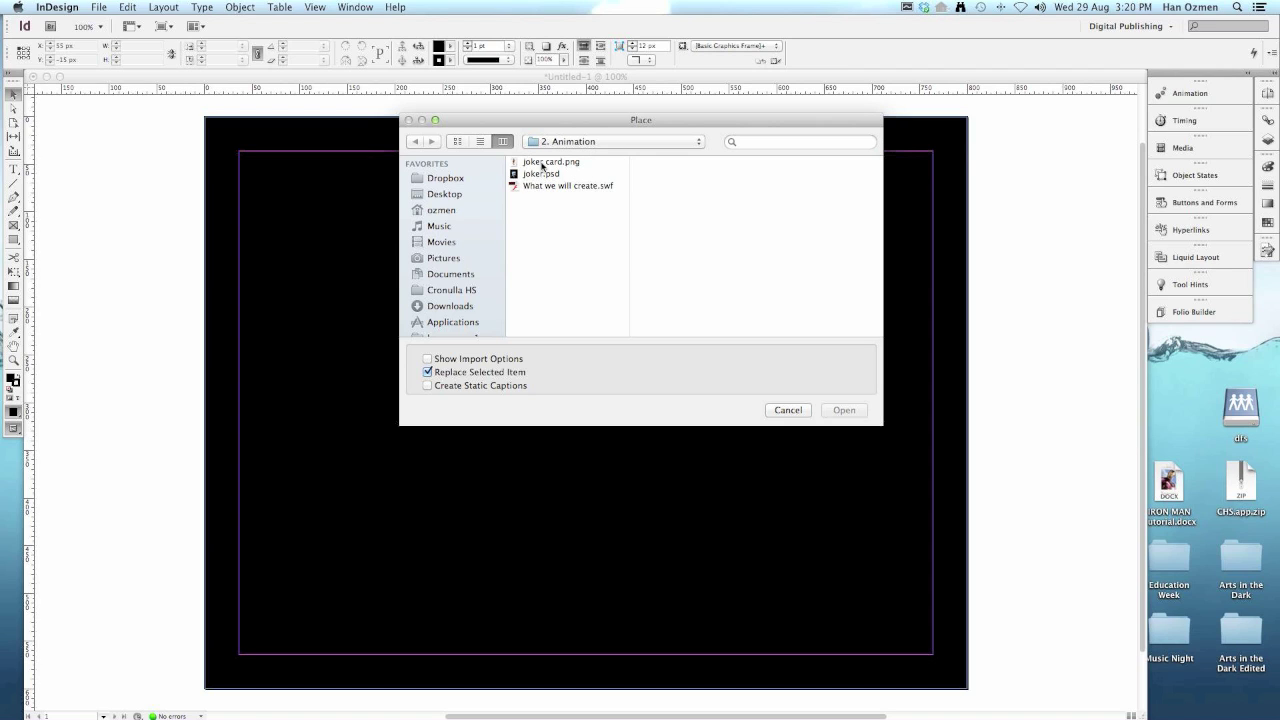
left_click(538, 175)
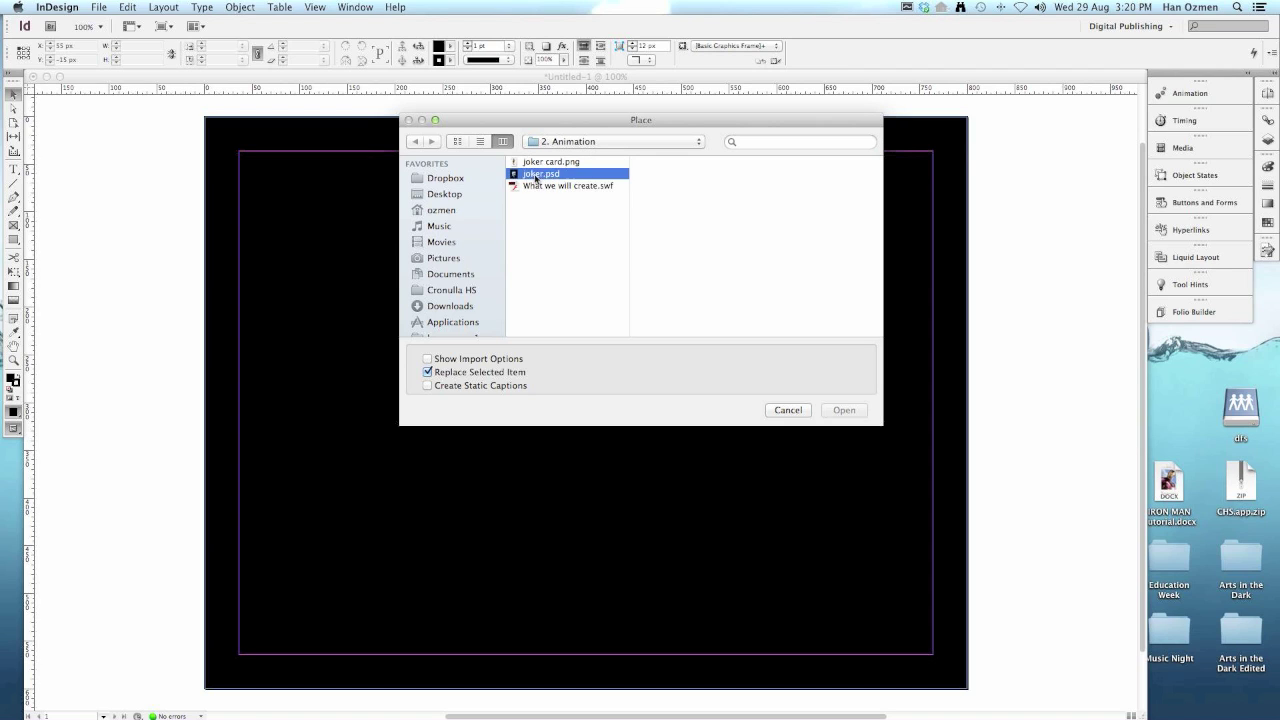
left_click(845, 411)
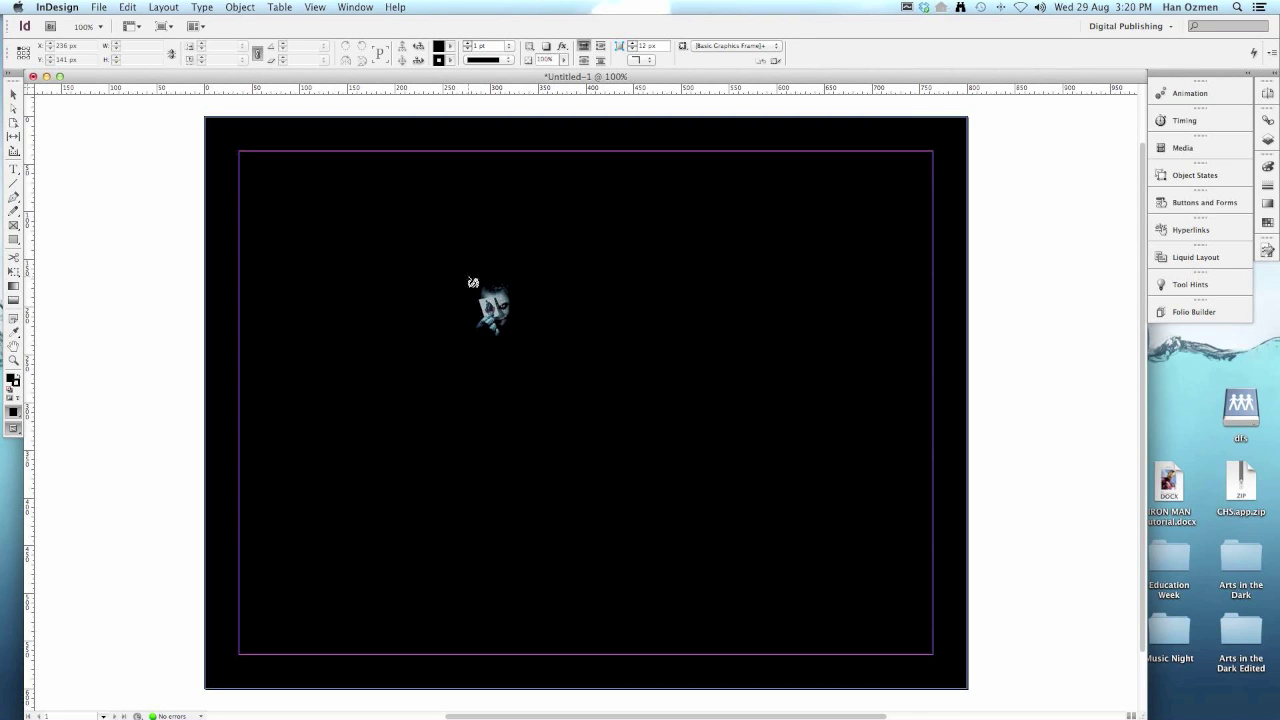
left_click_drag(454, 277, 694, 465)
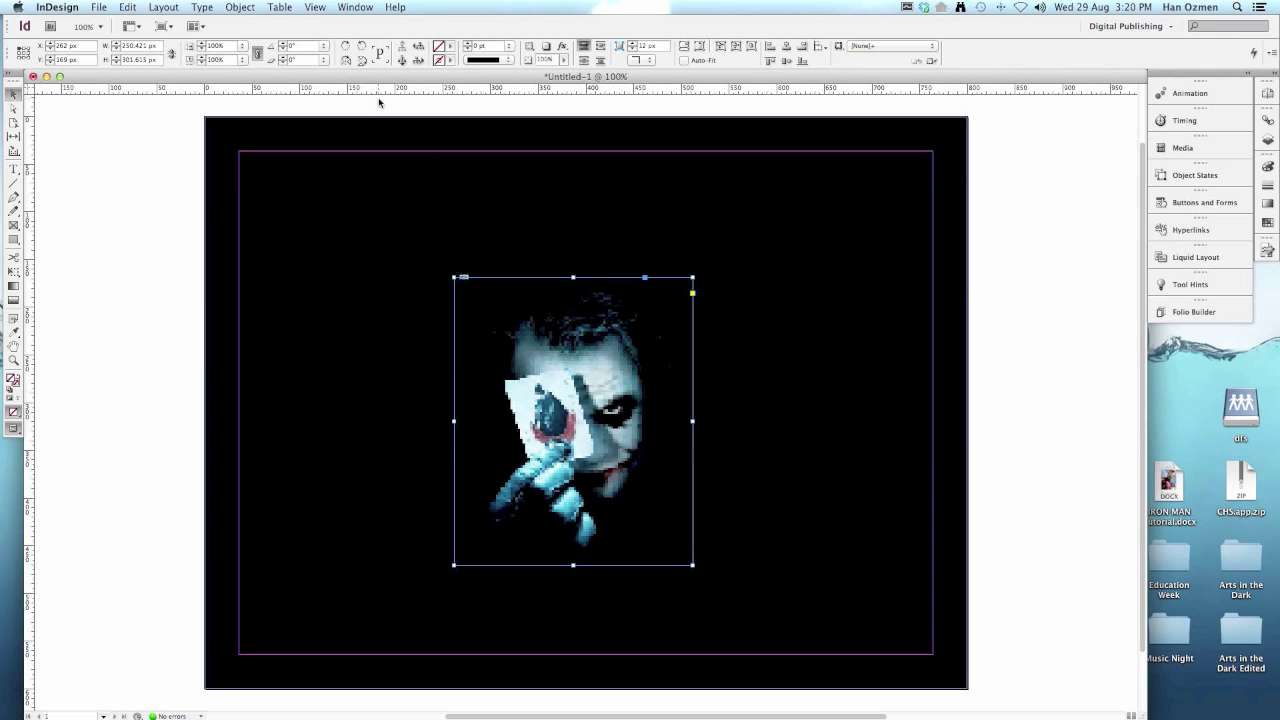
left_click(316, 8)
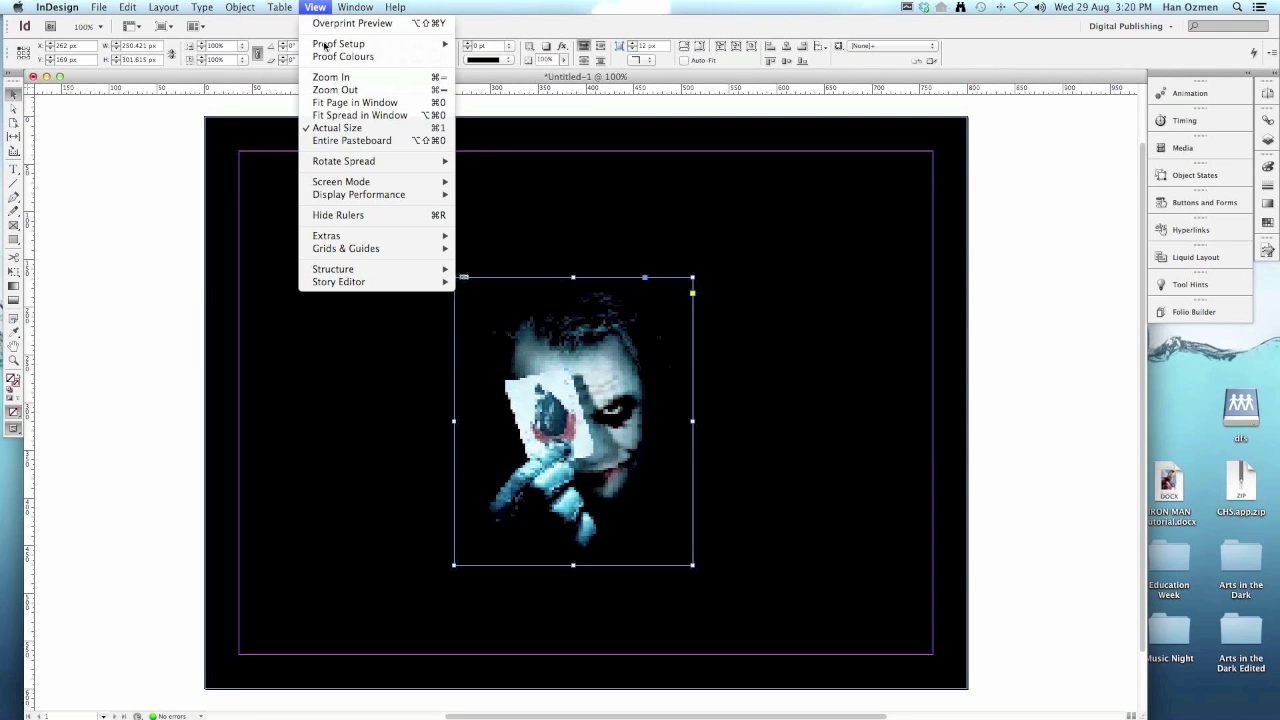
Switch to High Quality Display and nudge the Joker frame slightly higher.
mouse_move(390, 203)
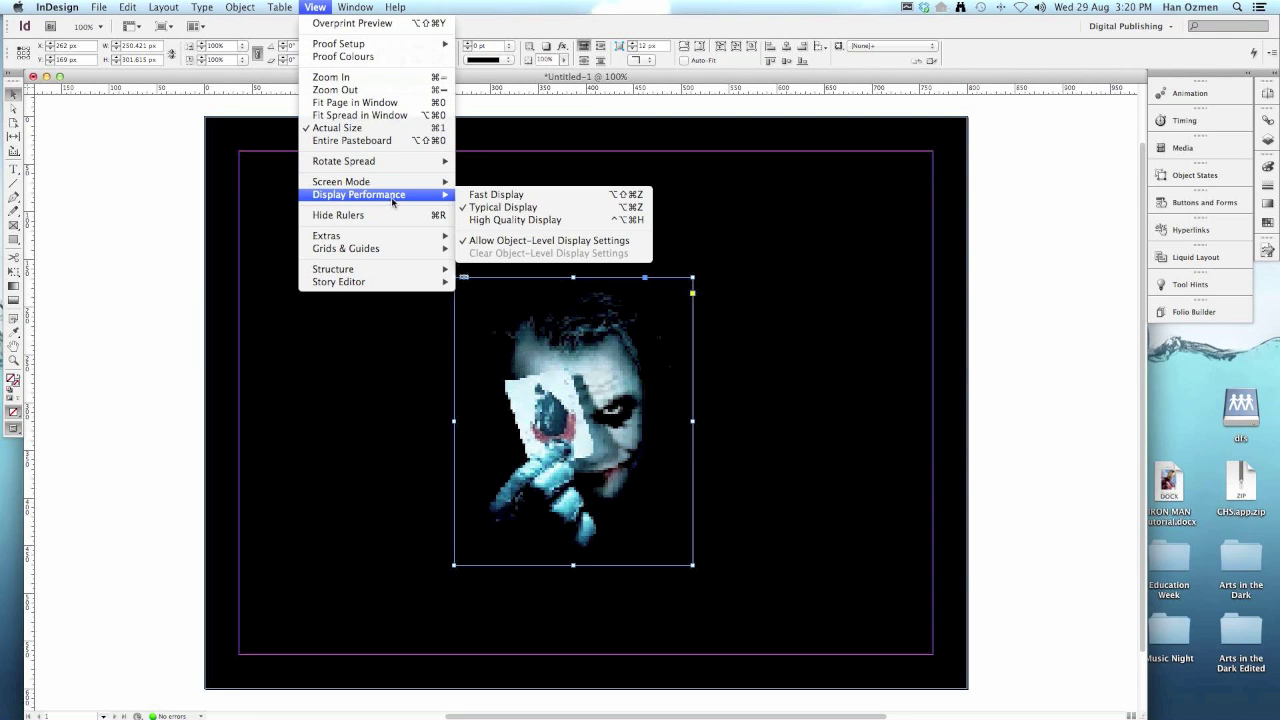
left_click(508, 220)
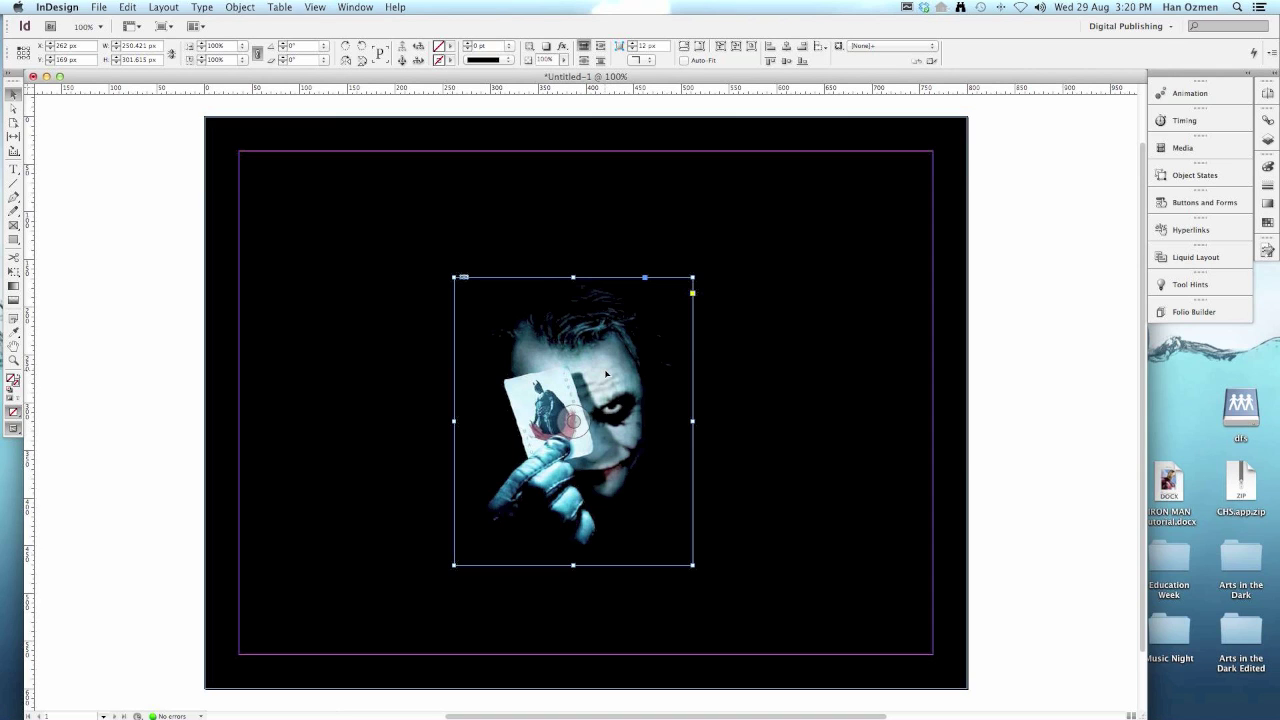
left_click_drag(591, 380, 598, 335)
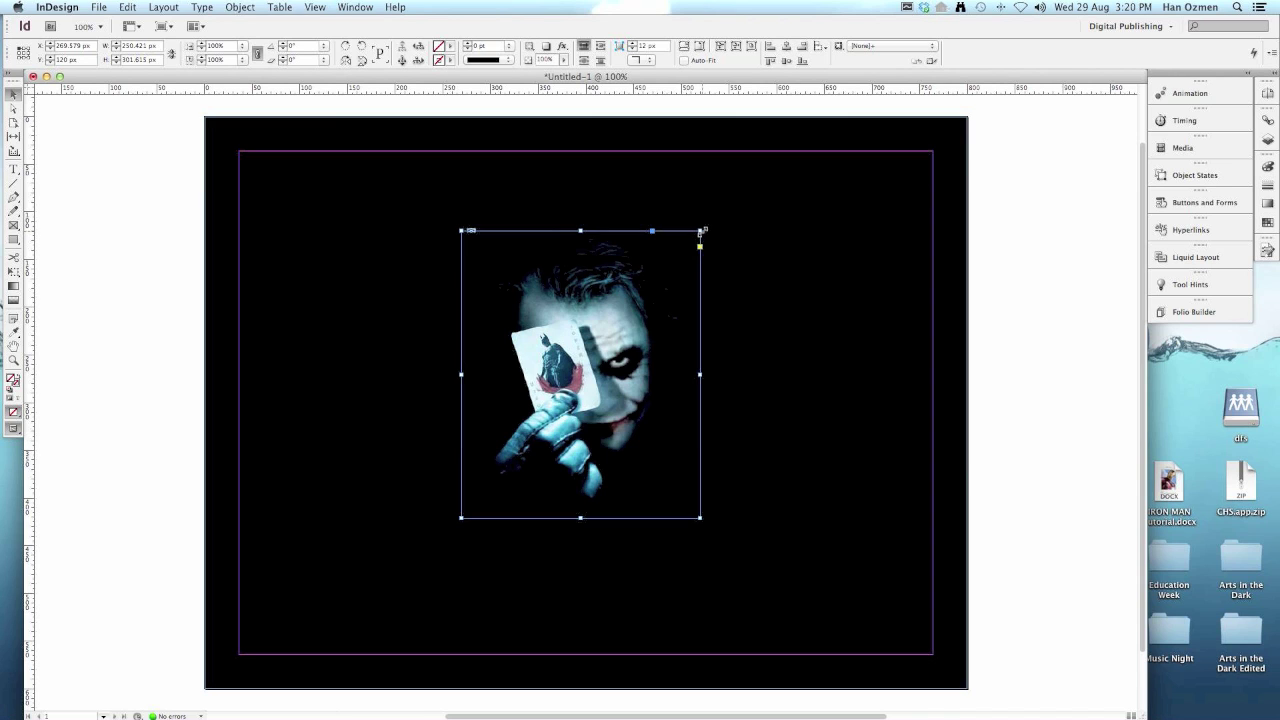
left_click_drag(703, 231, 592, 316)
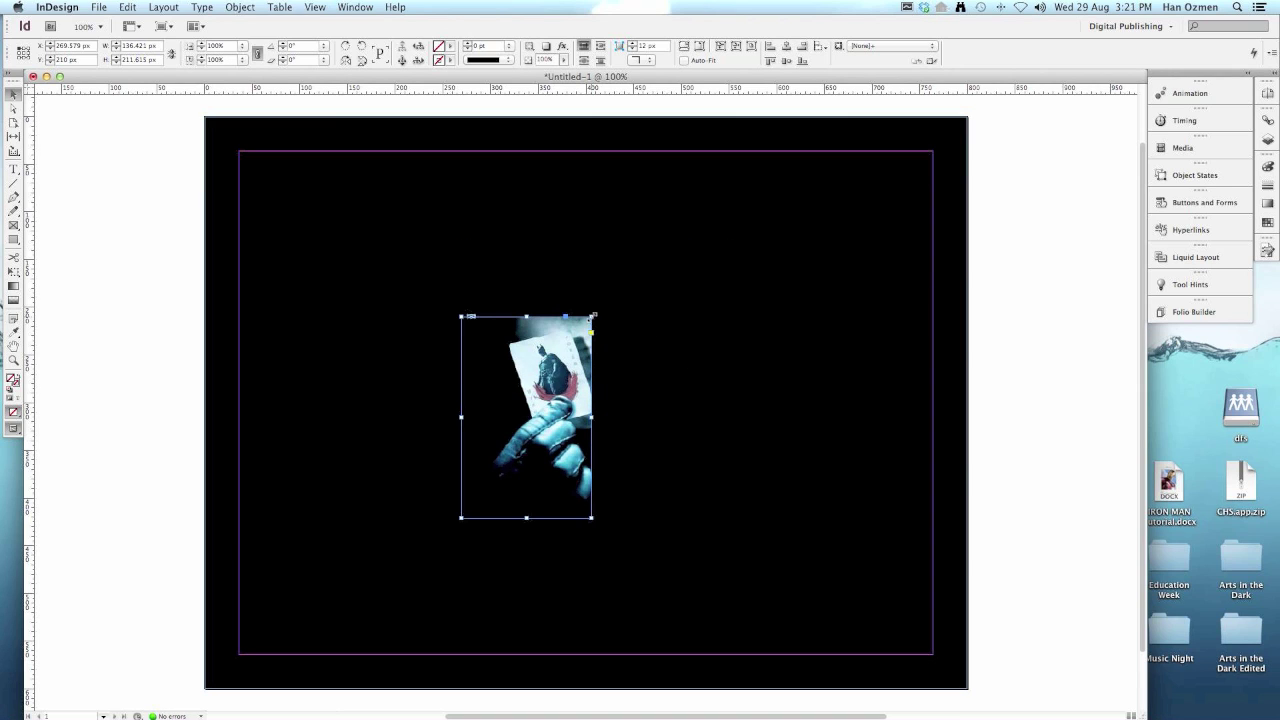
key("super+z")
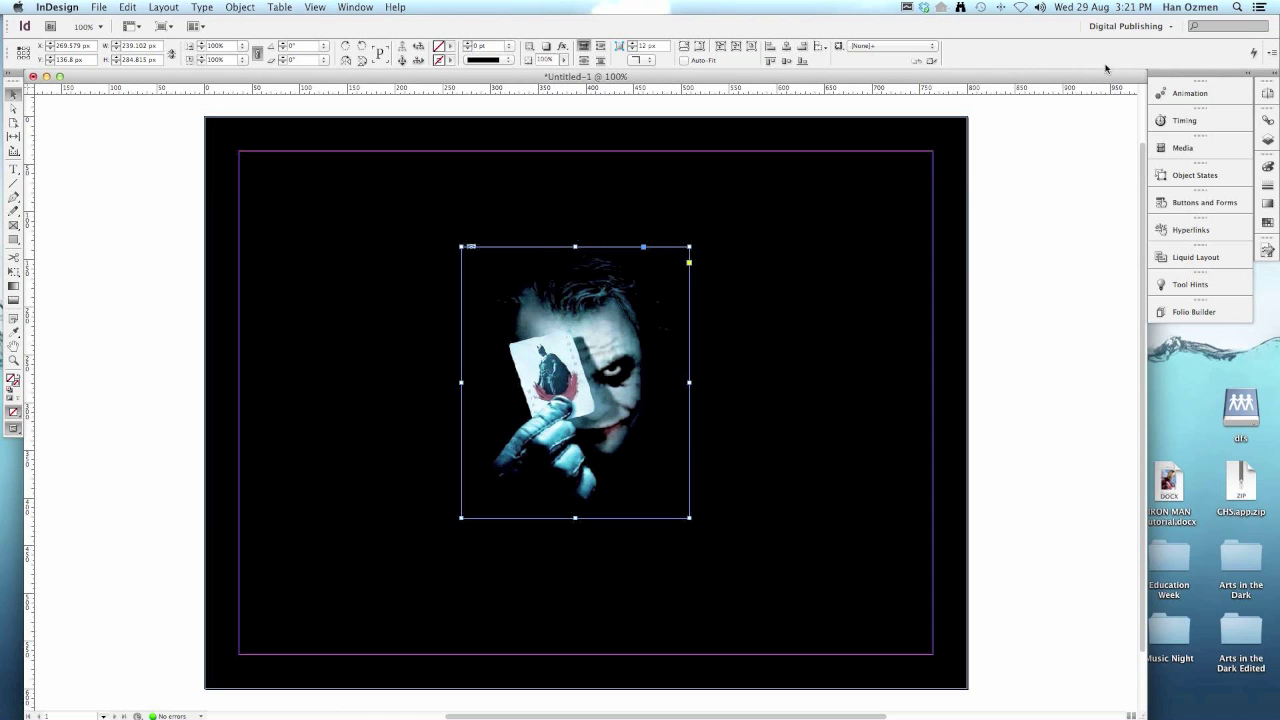
Give the Joker image a 2-second Fade In, hidden until animated, and preview it.
left_click(1154, 27)
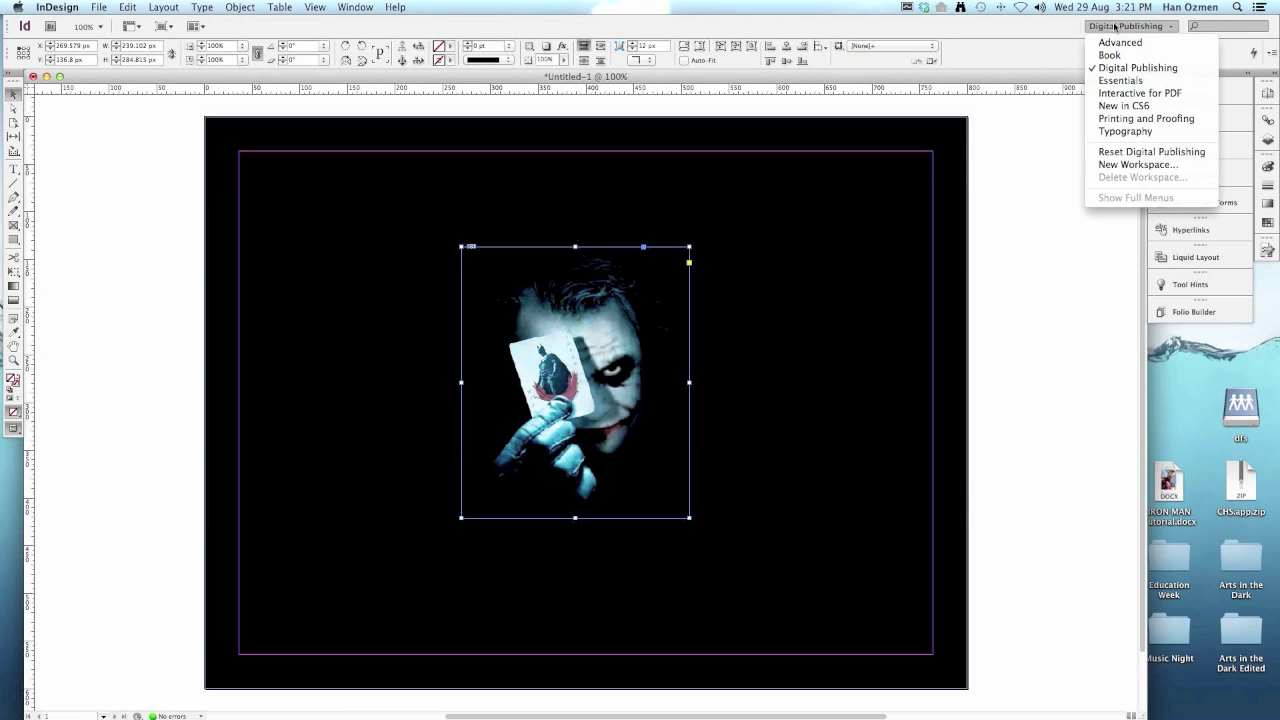
left_click(1066, 32)
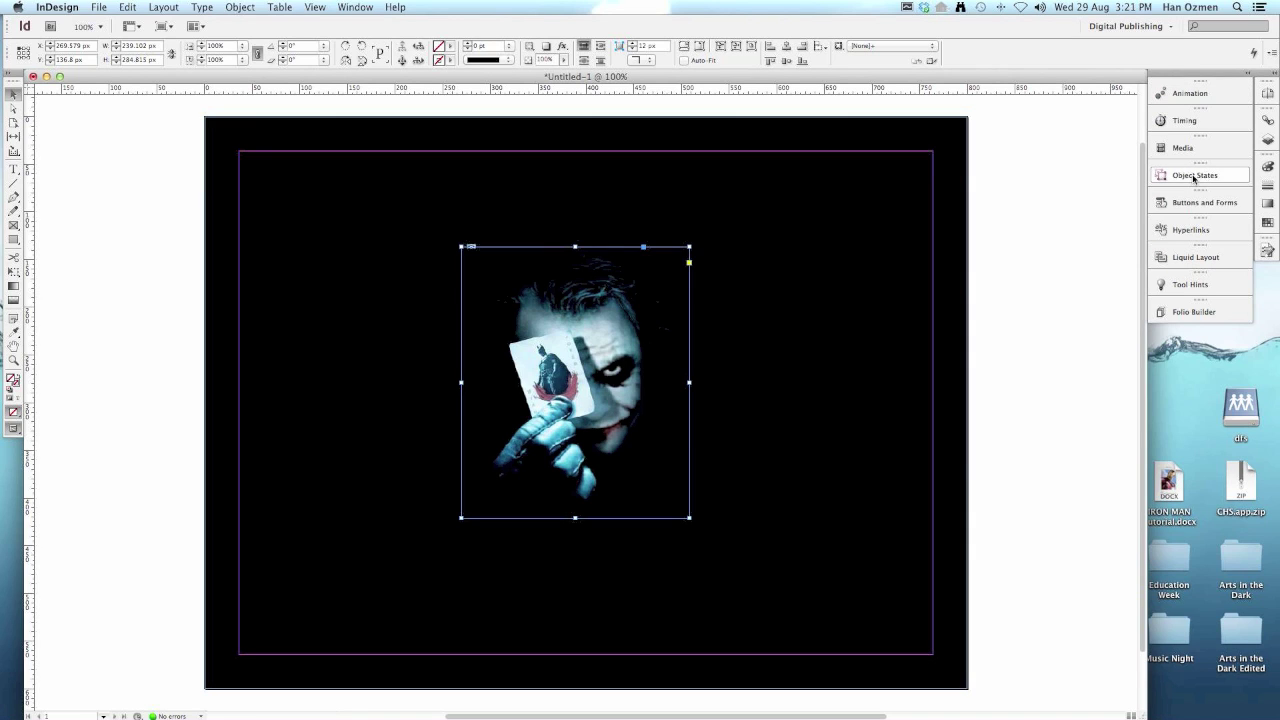
left_click(1188, 95)
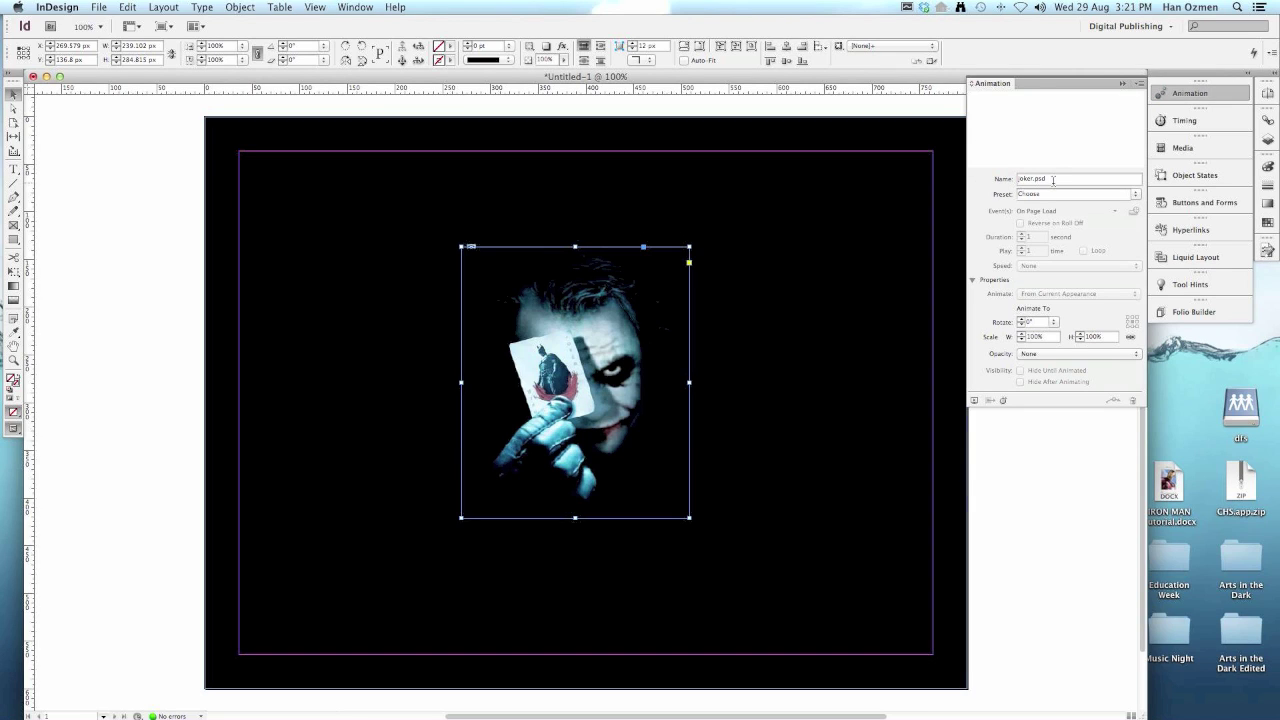
left_click(1136, 195)
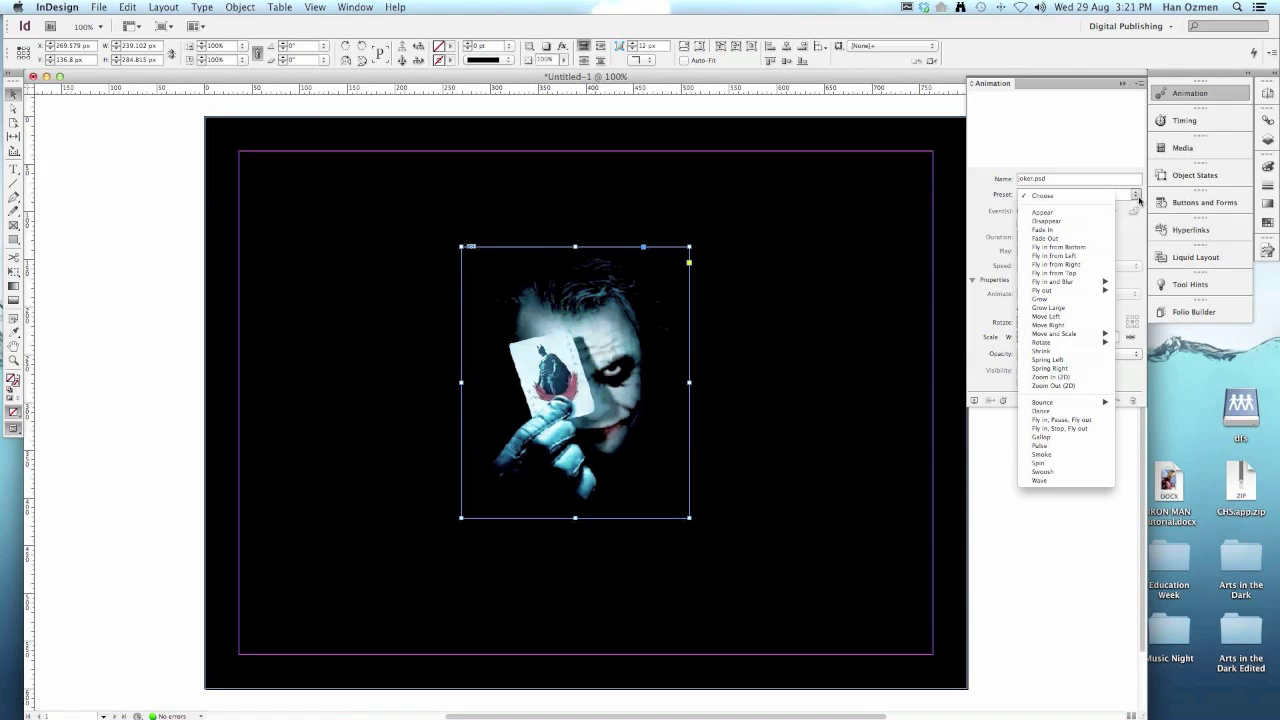
left_click(1055, 231)
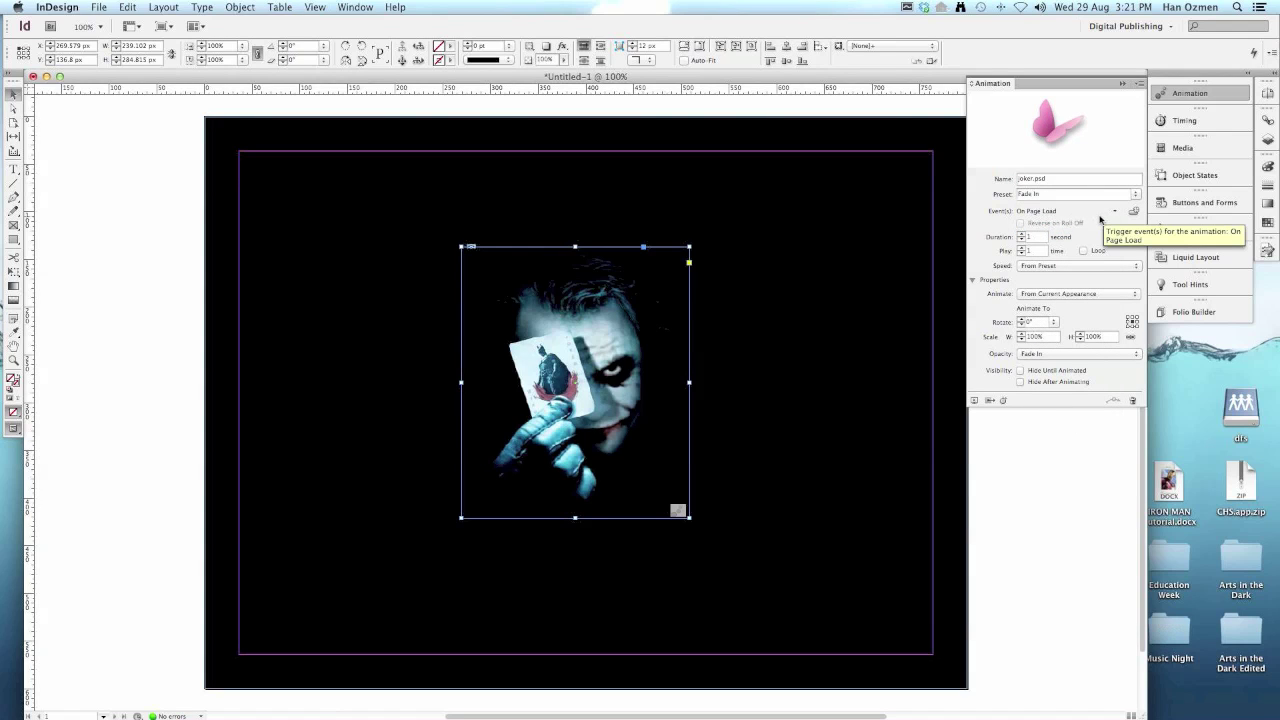
left_click(1029, 234)
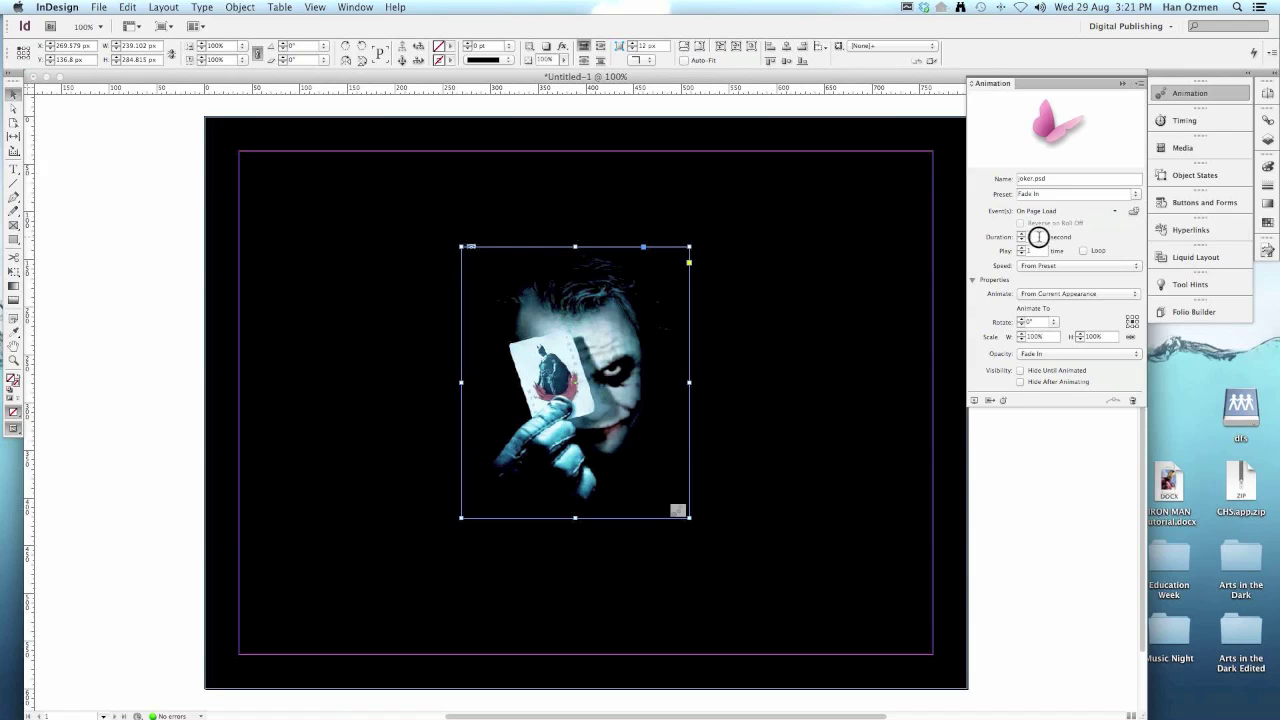
left_click(1021, 371)
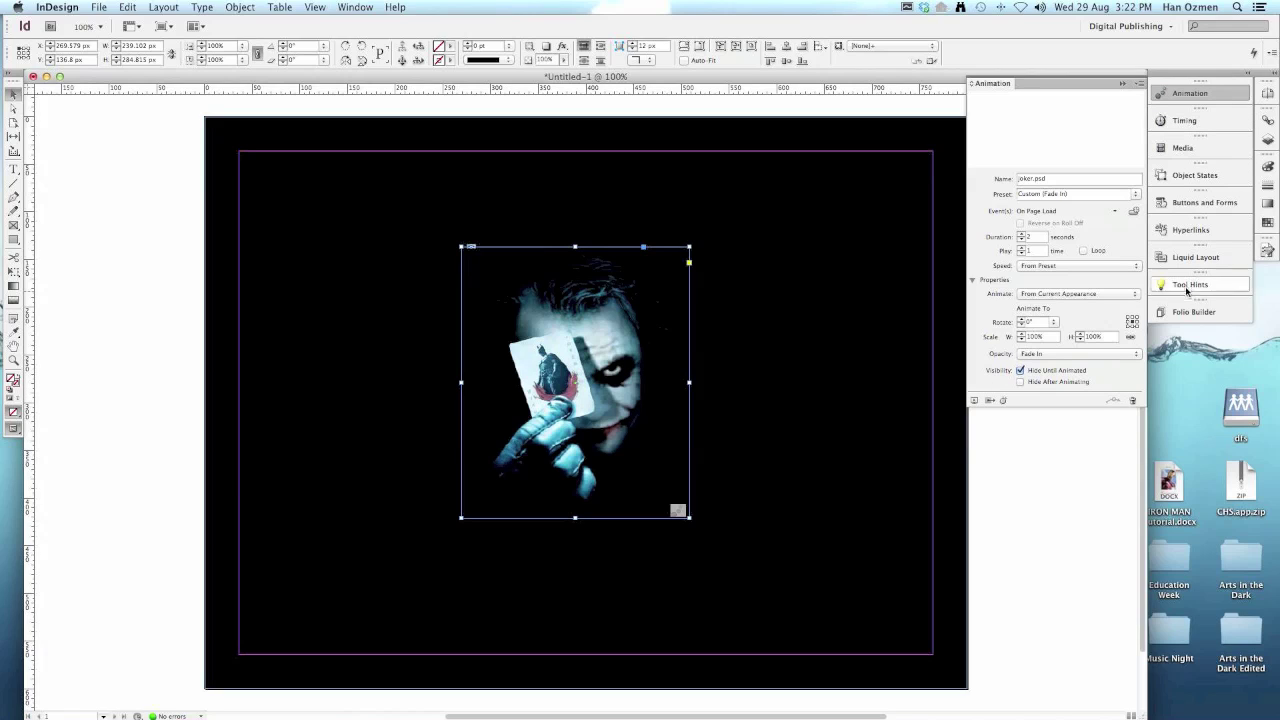
left_click(975, 400)
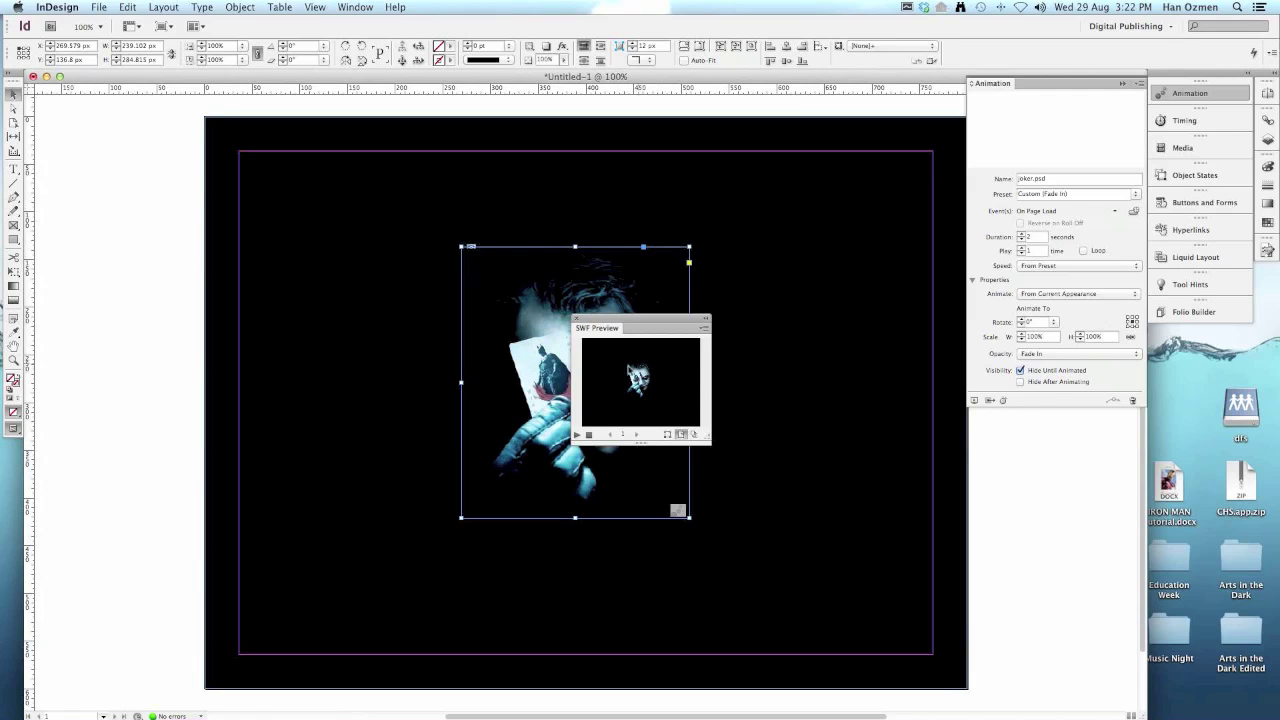
left_click(577, 319)
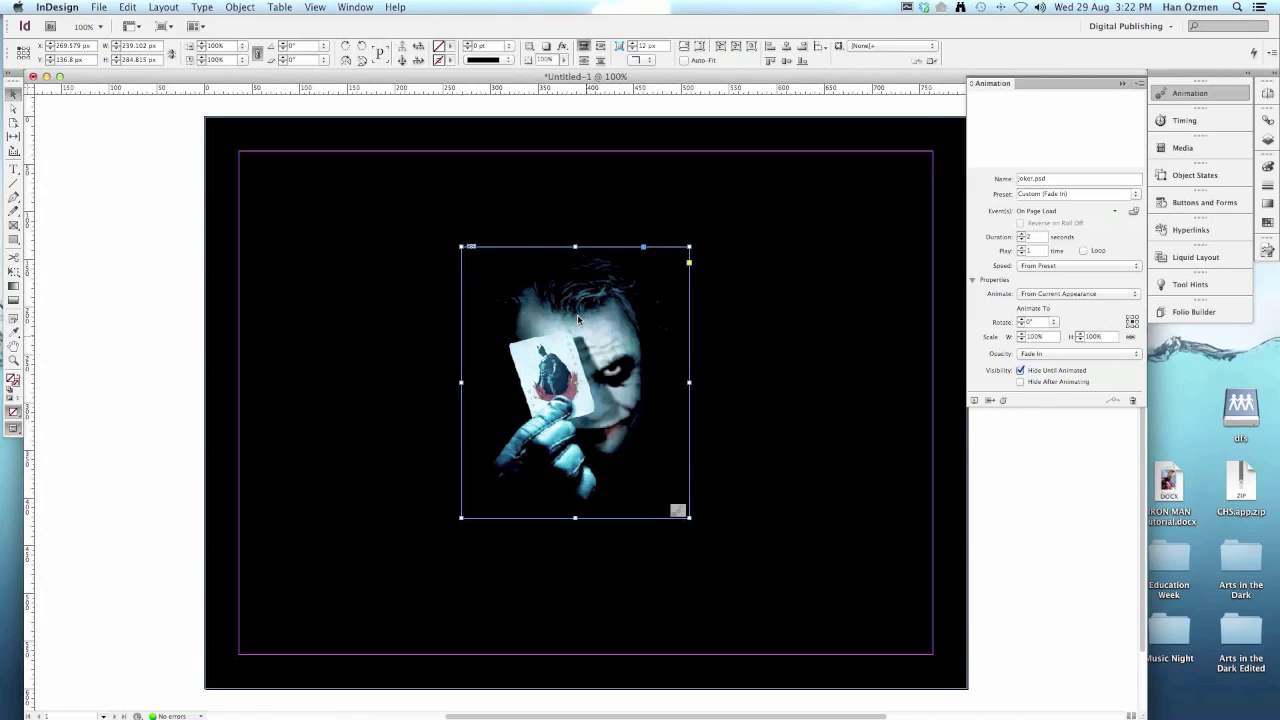
Place joker card.png as a small card near the top left, tilted about -16°.
left_click(745, 260)
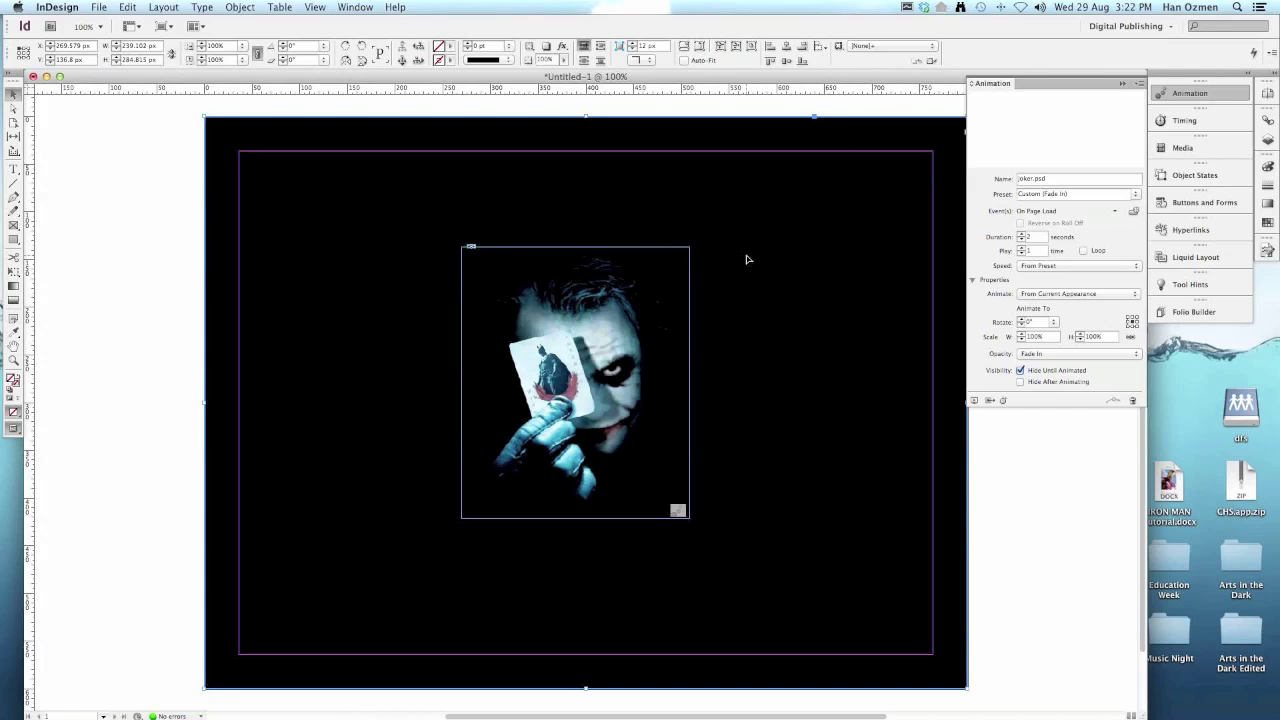
left_click(99, 8)
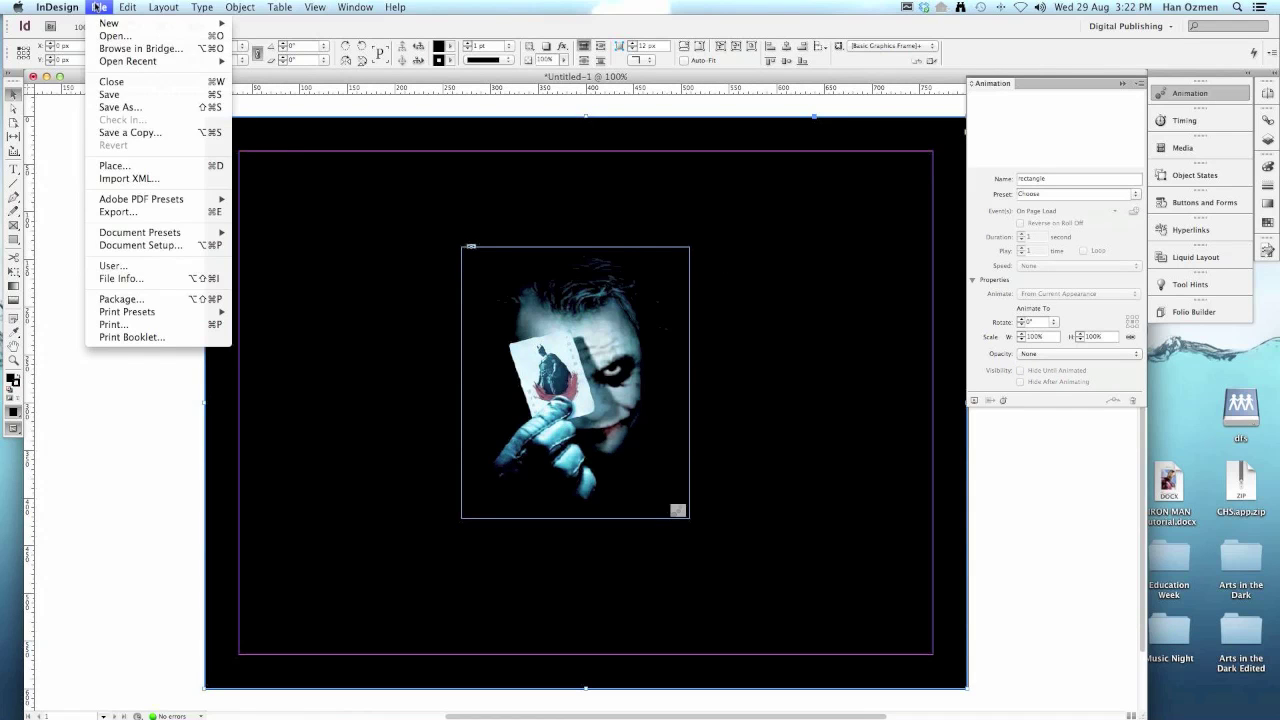
left_click(143, 164)
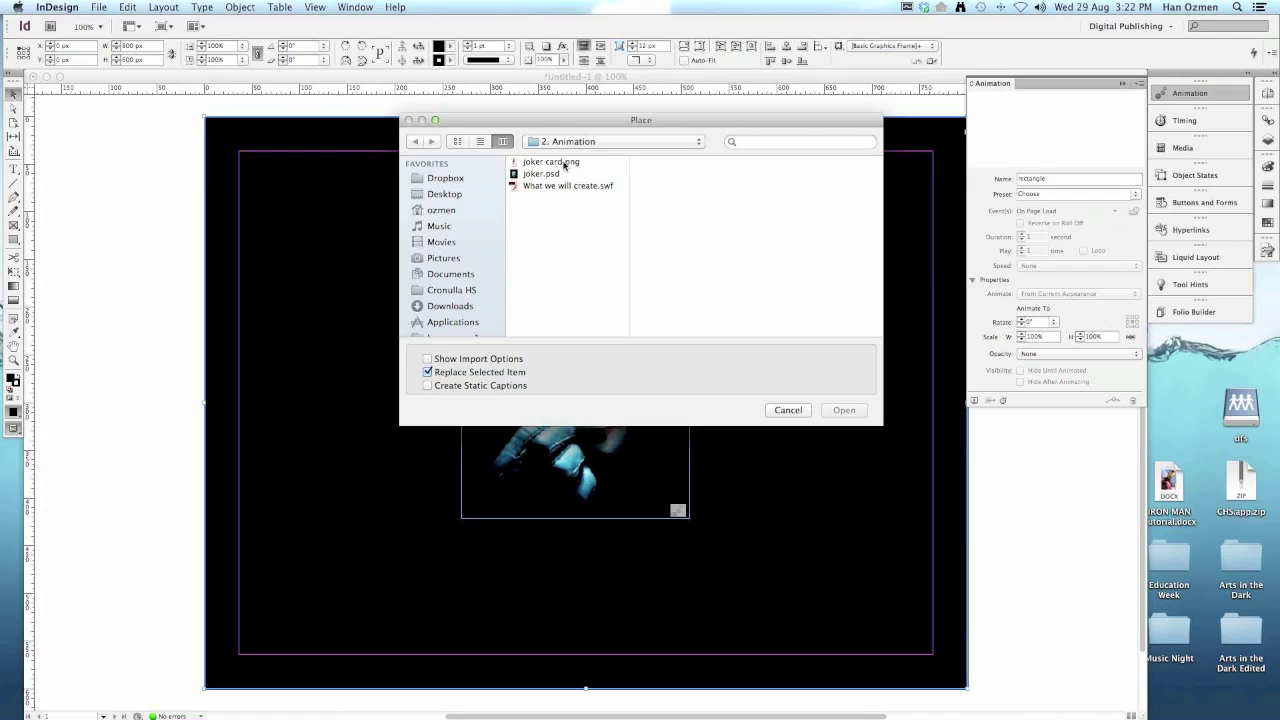
double_click(564, 164)
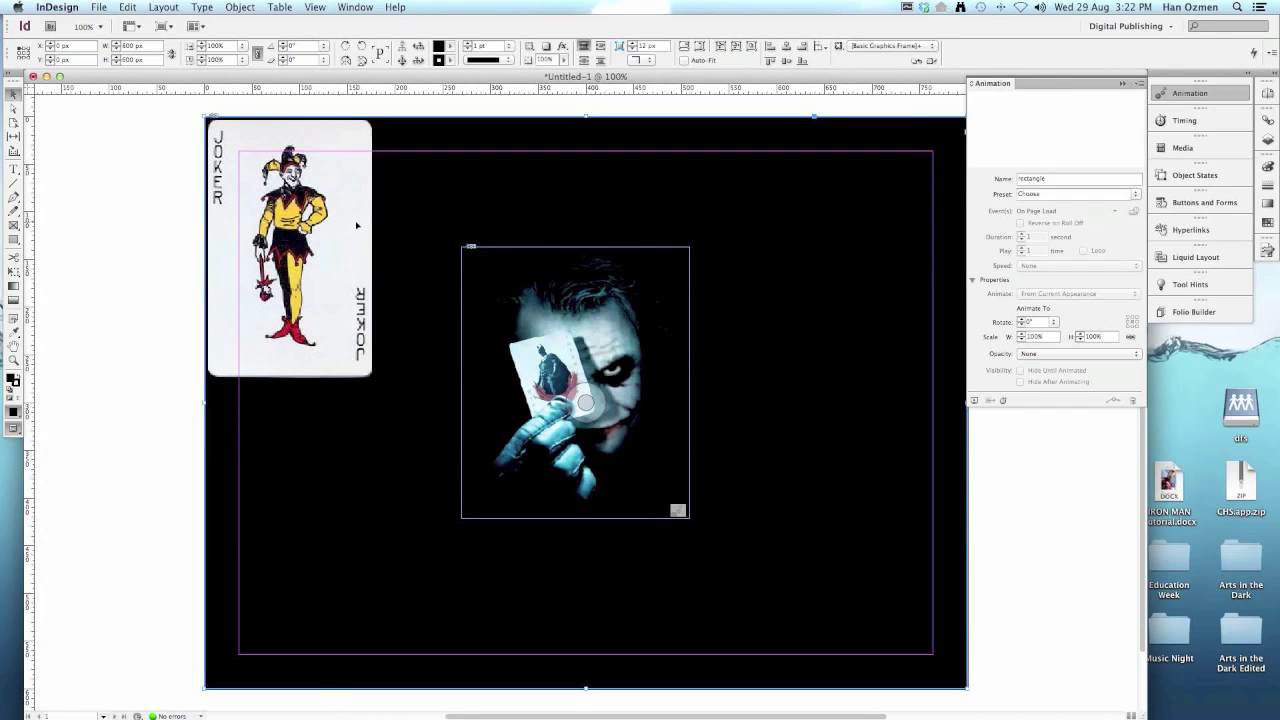
key("super+z")
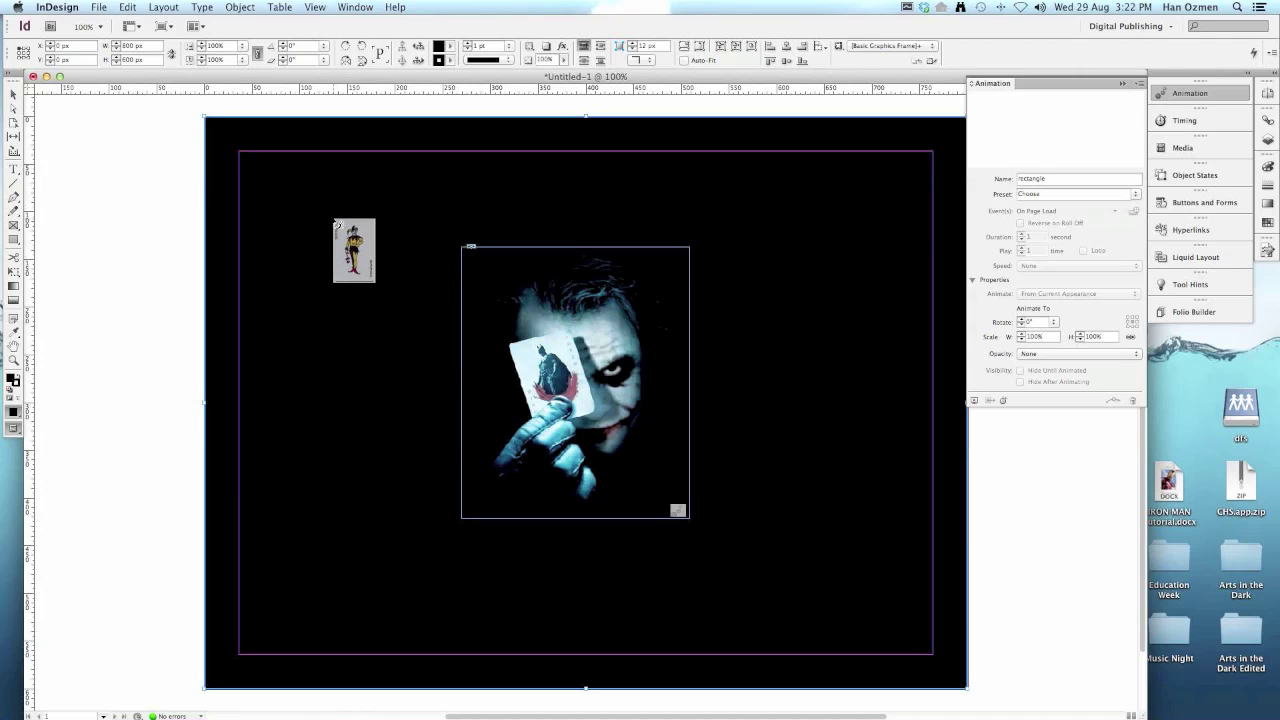
left_click_drag(336, 220, 363, 264)
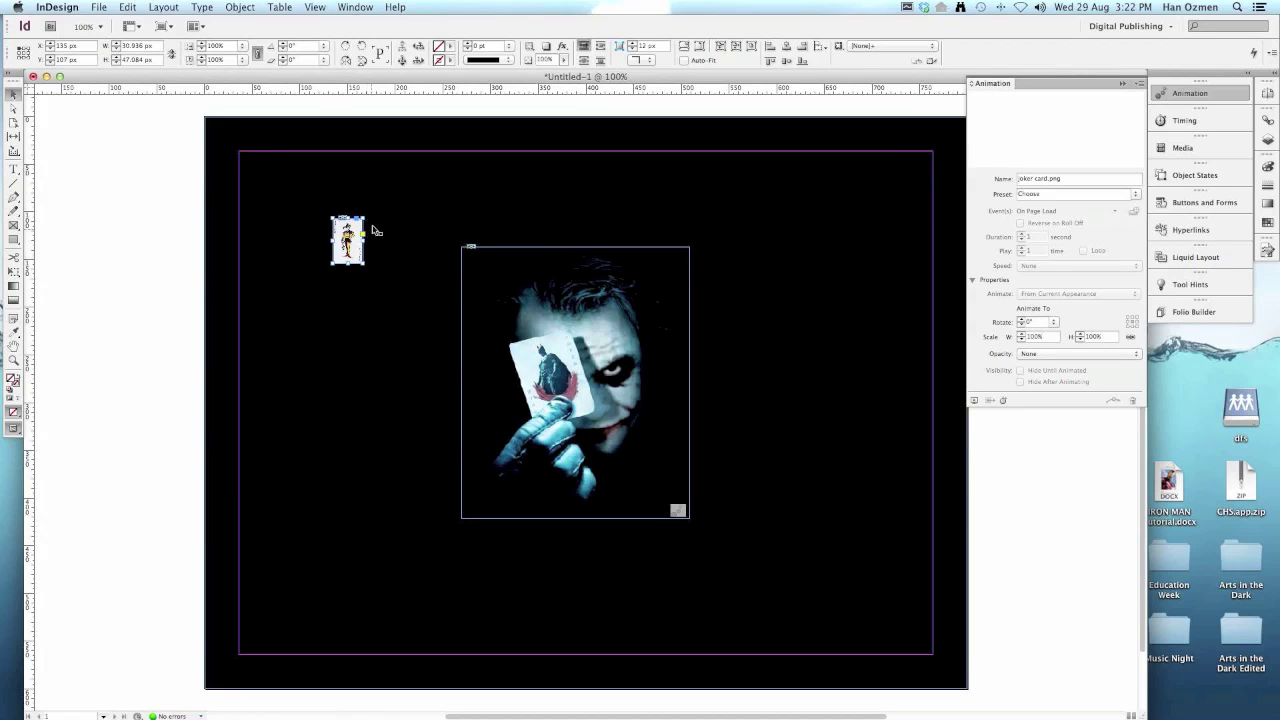
left_click_drag(366, 212, 374, 220)
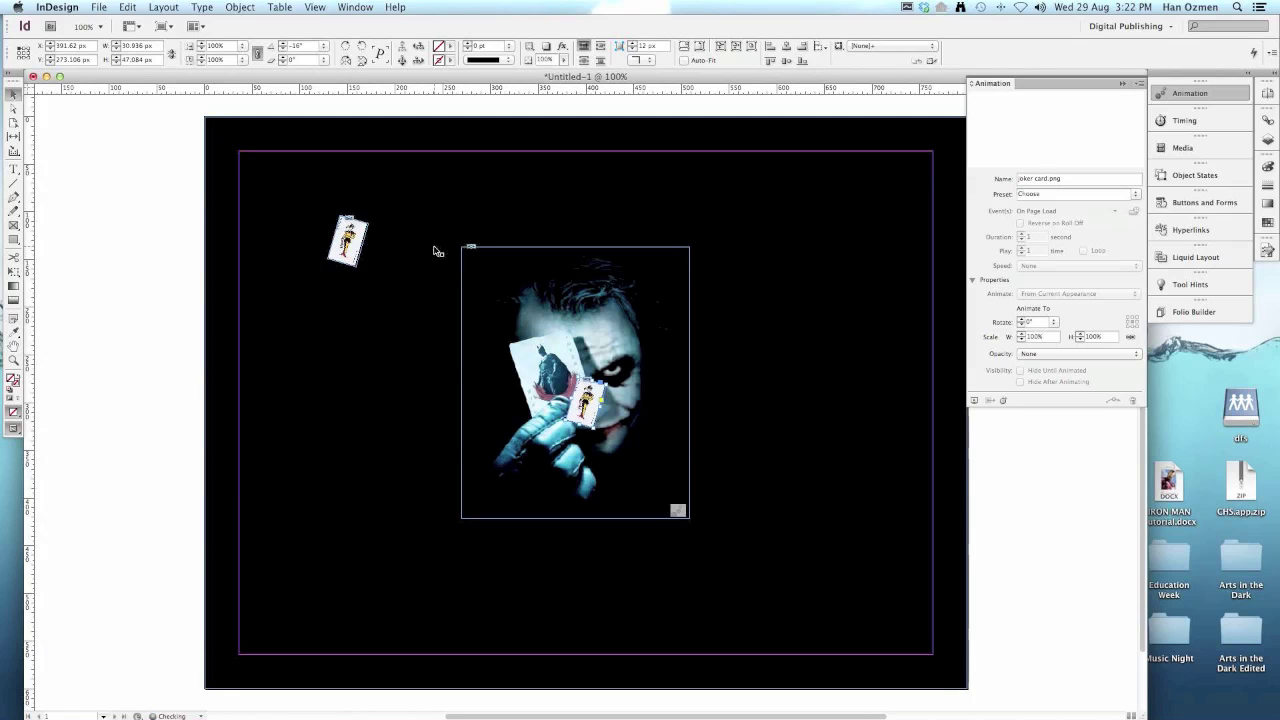
Position card copies at left, top right (rotated 132°), right, lower left, and beside the Joker.
left_click_drag(357, 236, 341, 327)
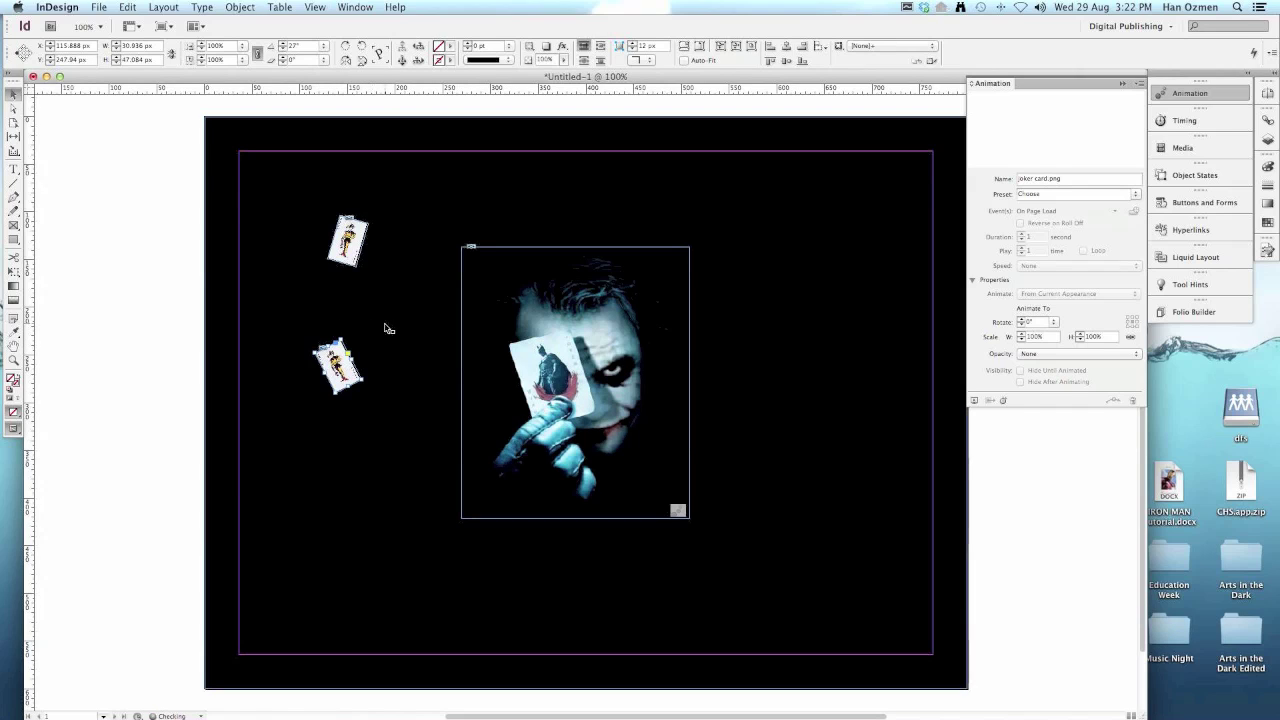
key("super+v")
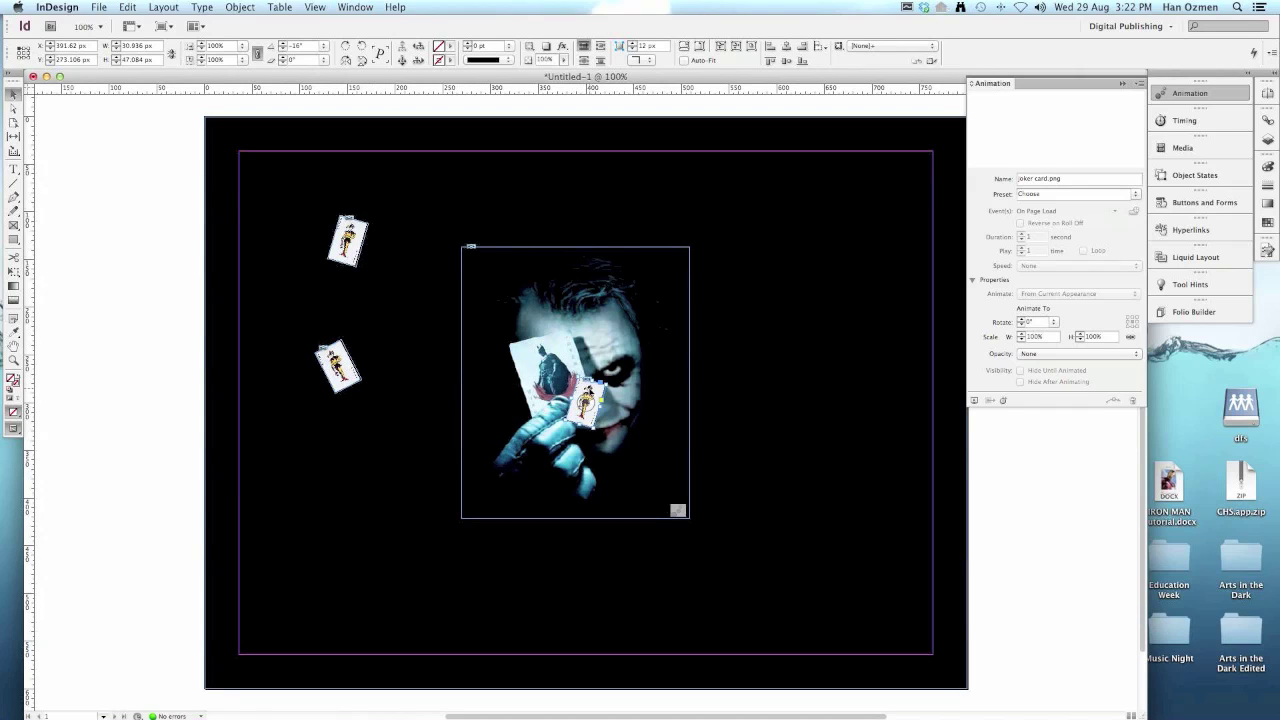
left_click_drag(597, 397, 724, 233)
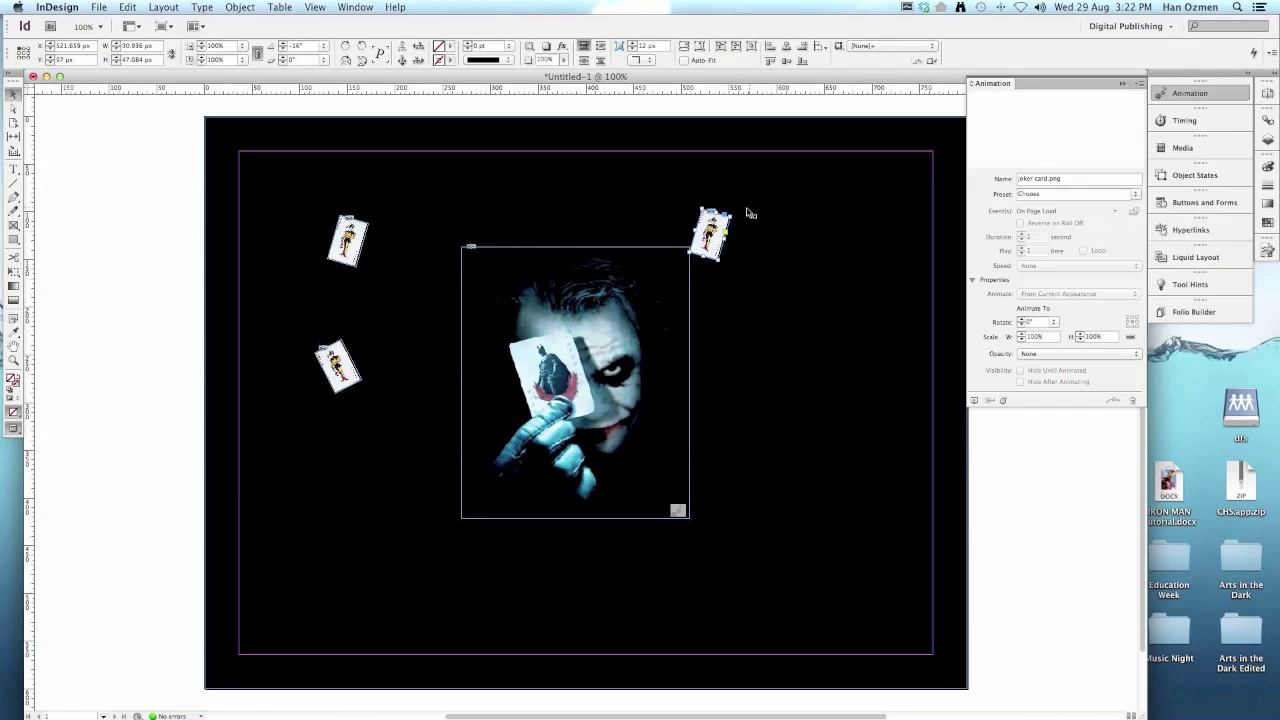
left_click_drag(736, 214, 660, 252)
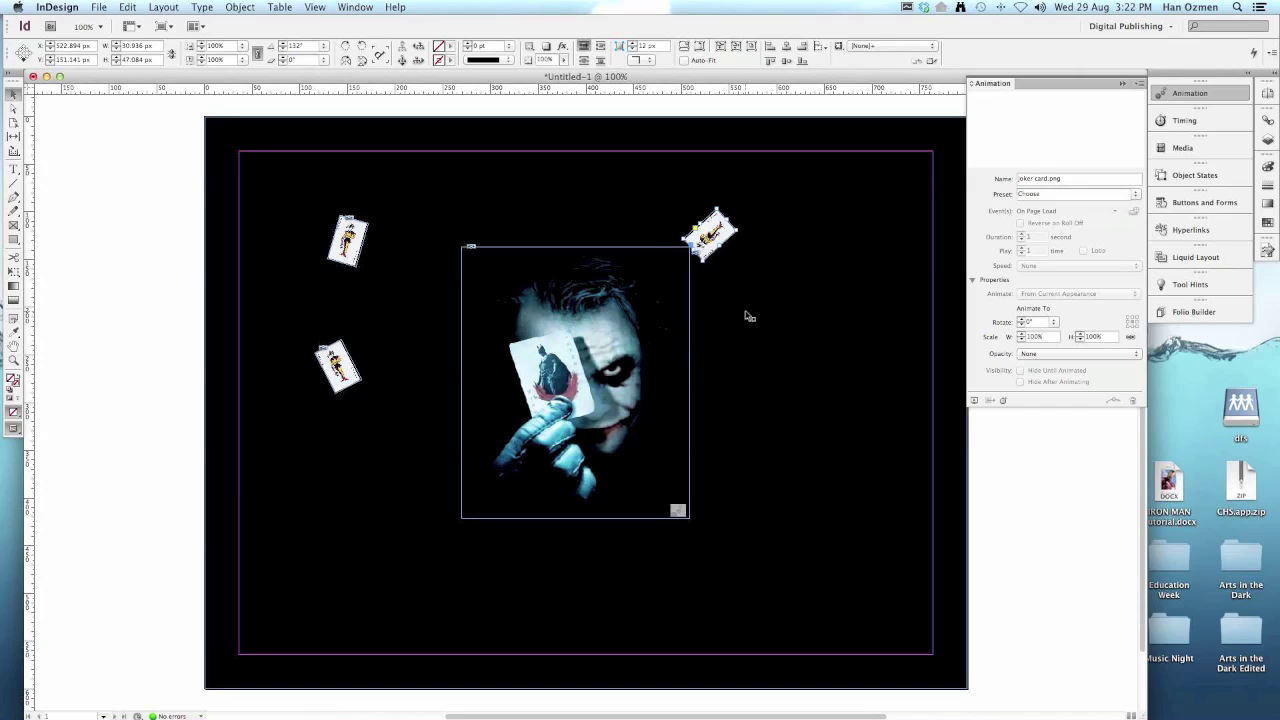
key("super+v")
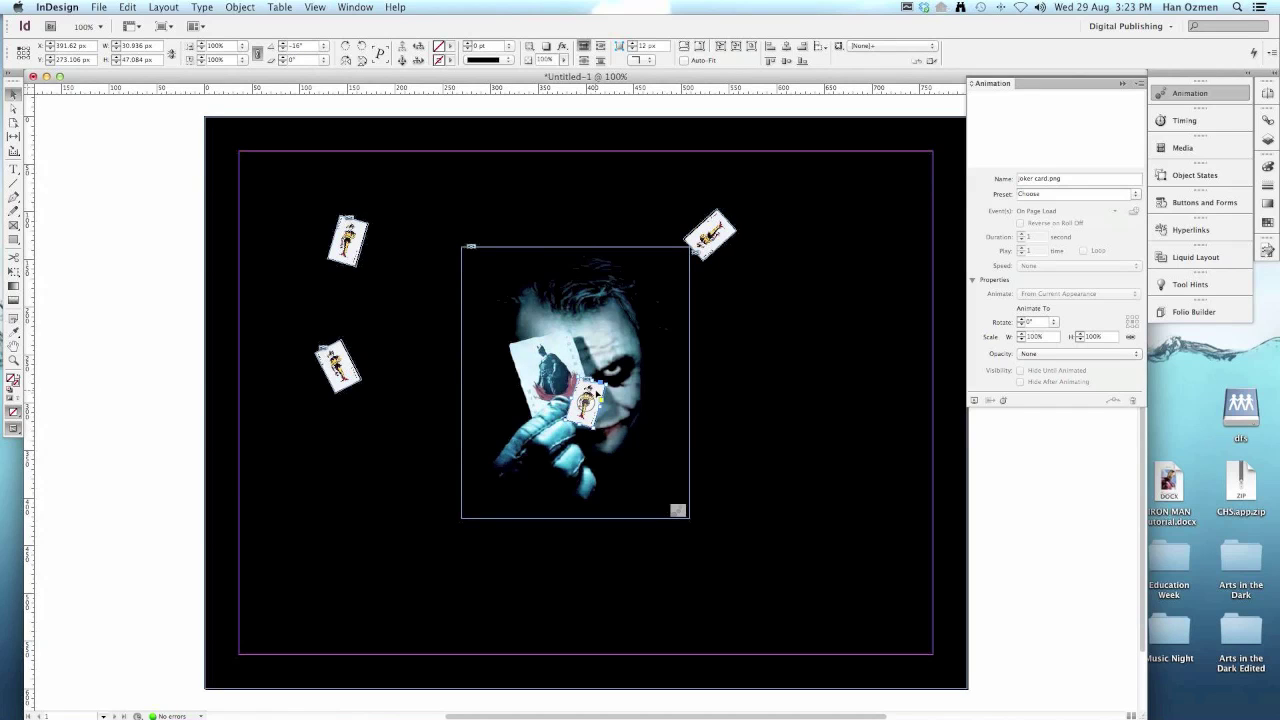
left_click_drag(596, 394, 750, 375)
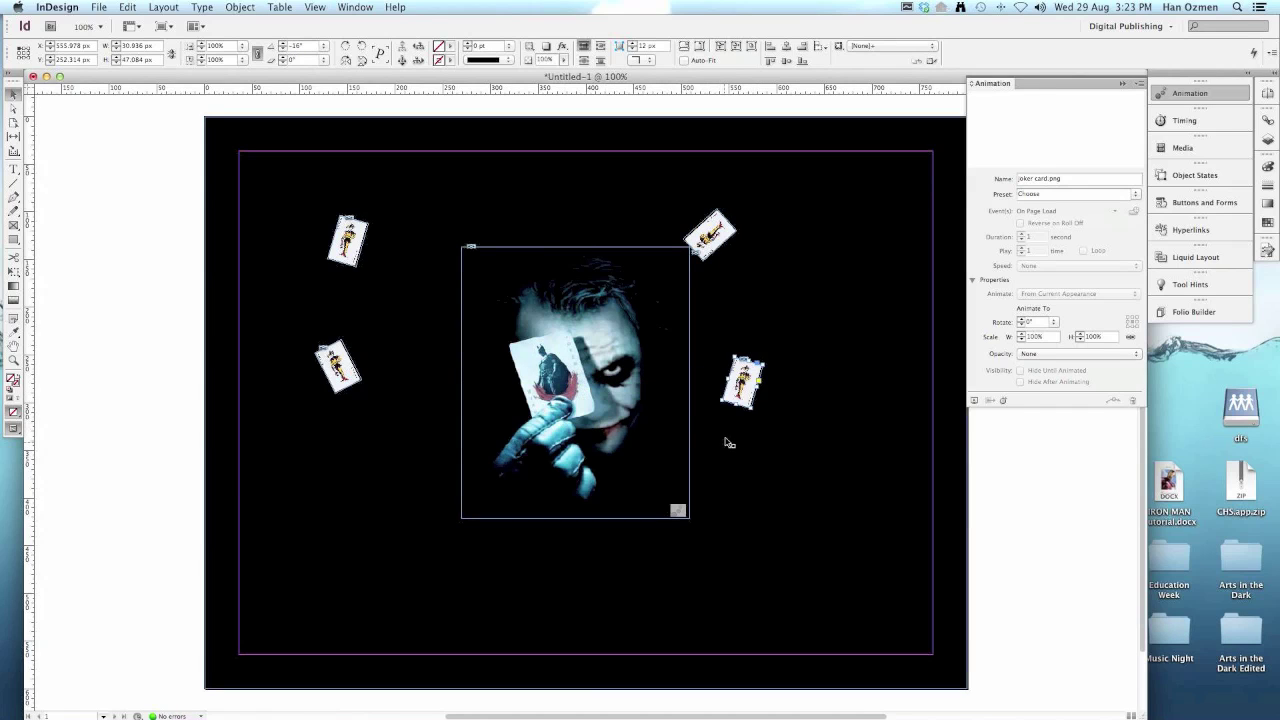
key("super+v")
left_click_drag(586, 402, 424, 476)
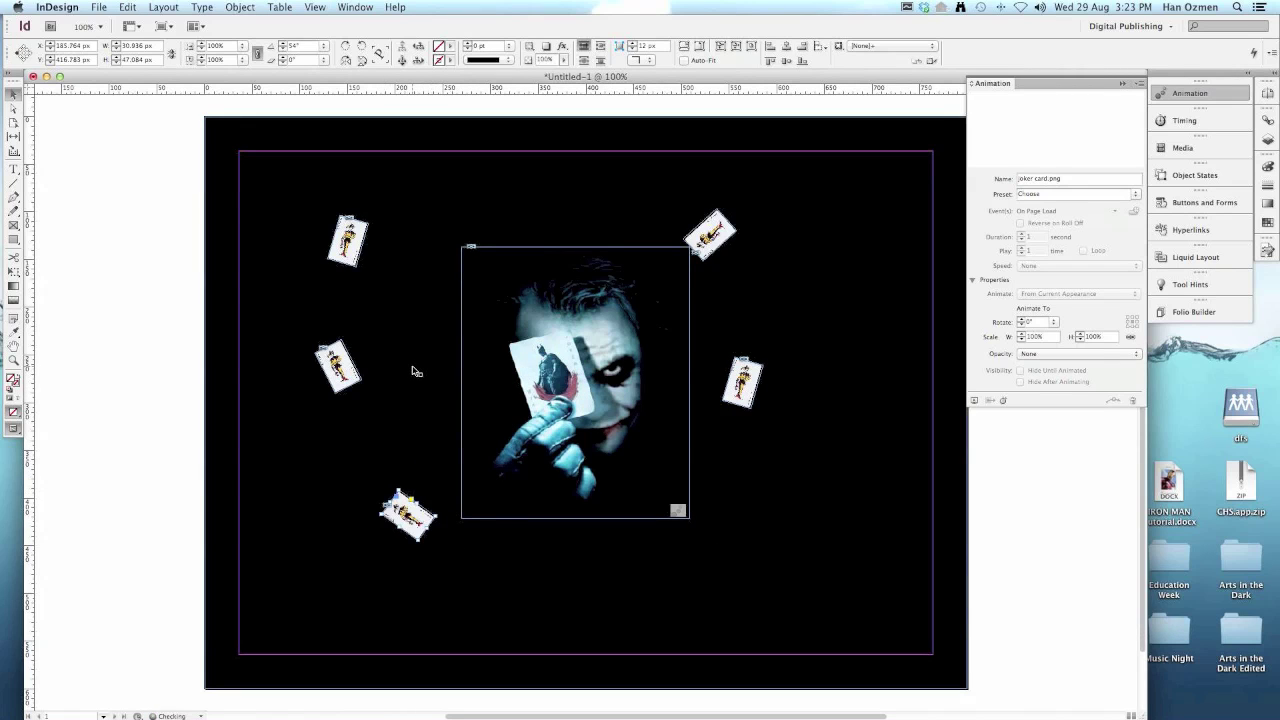
key("super+v")
left_click_drag(594, 392, 462, 393)
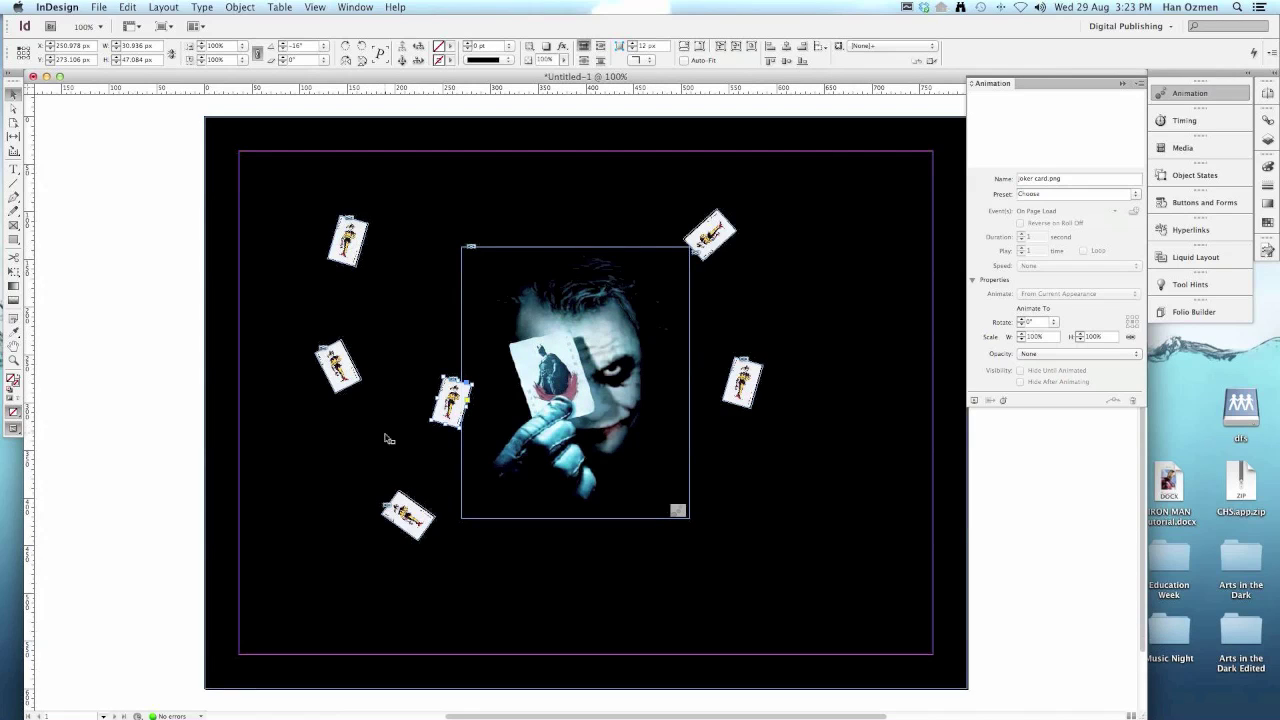
Give the top-left card a 1-second Fade In, hidden until animated.
left_click(349, 239)
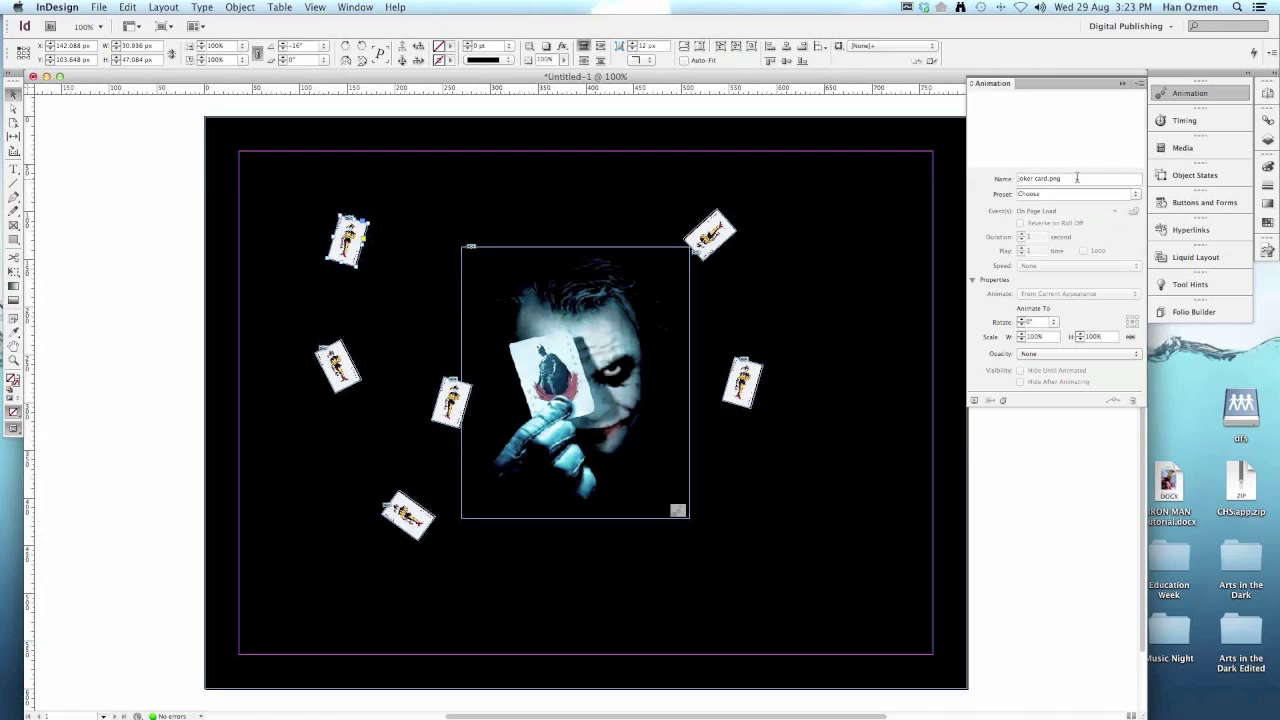
left_click(1136, 197)
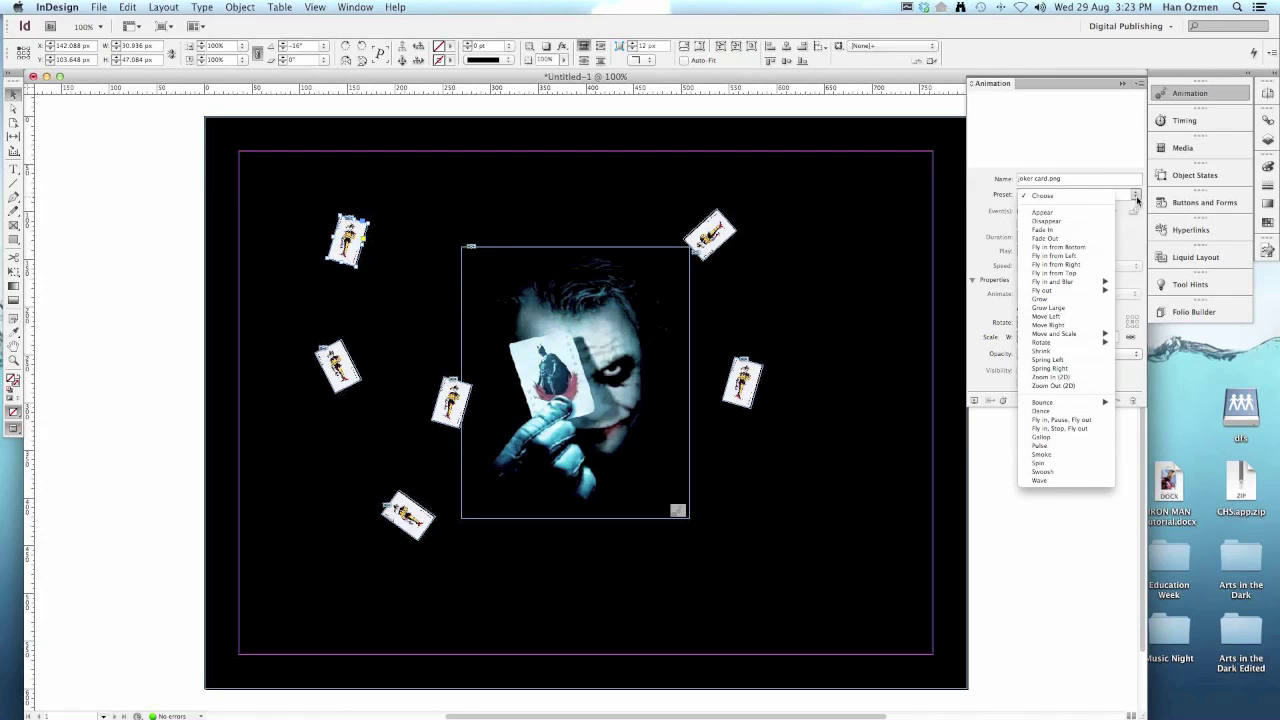
left_click(1048, 229)
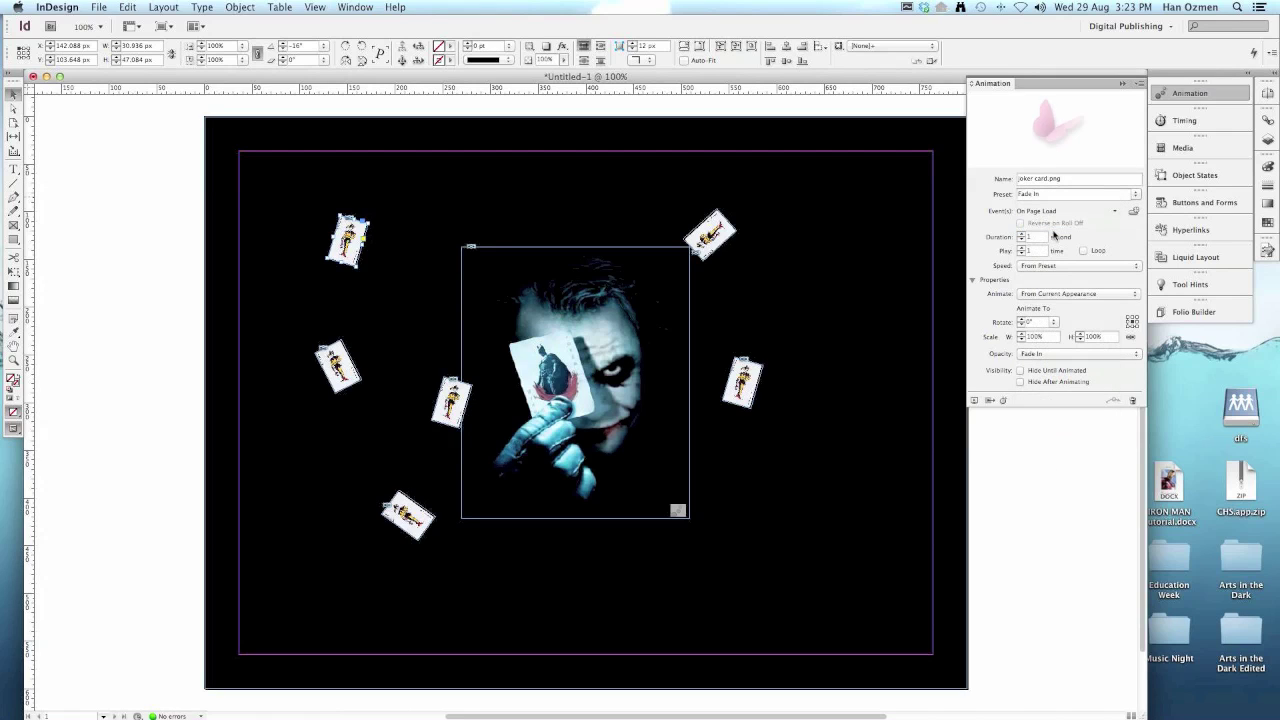
double_click(1029, 236)
left_click(1021, 371)
Give the left card a Fade In, hidden until animated.
left_click(338, 356)
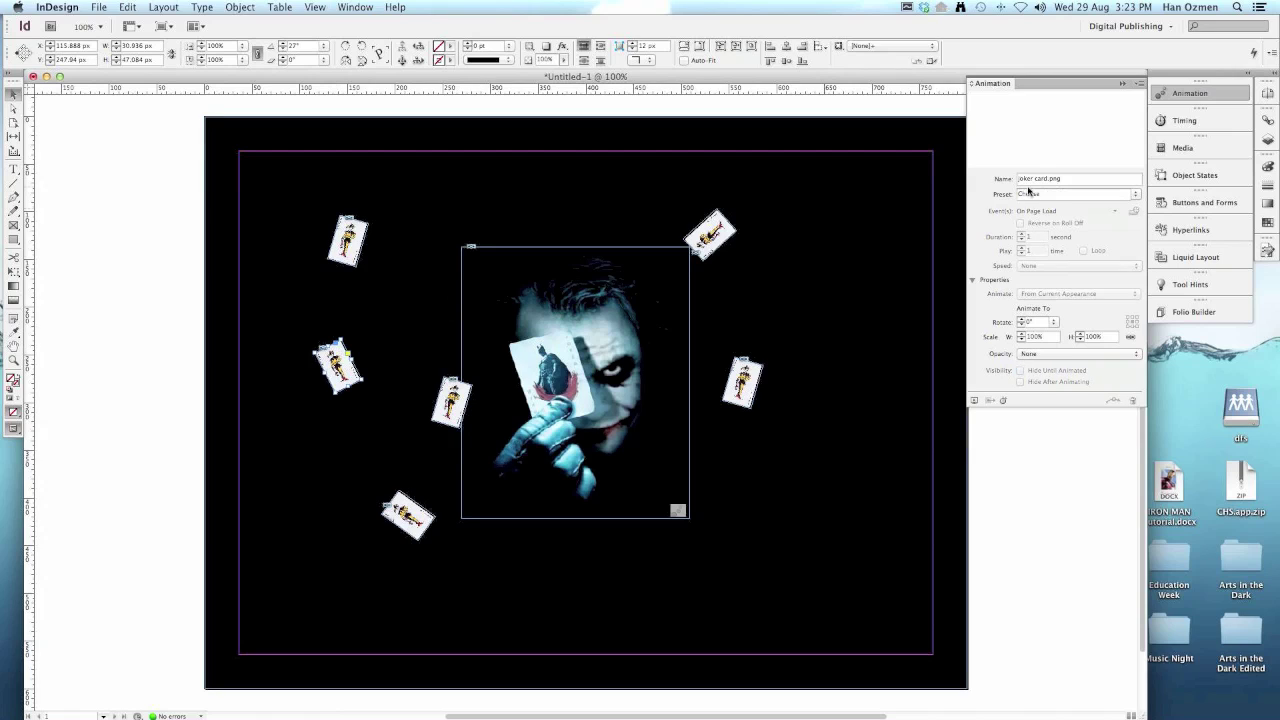
left_click(1134, 199)
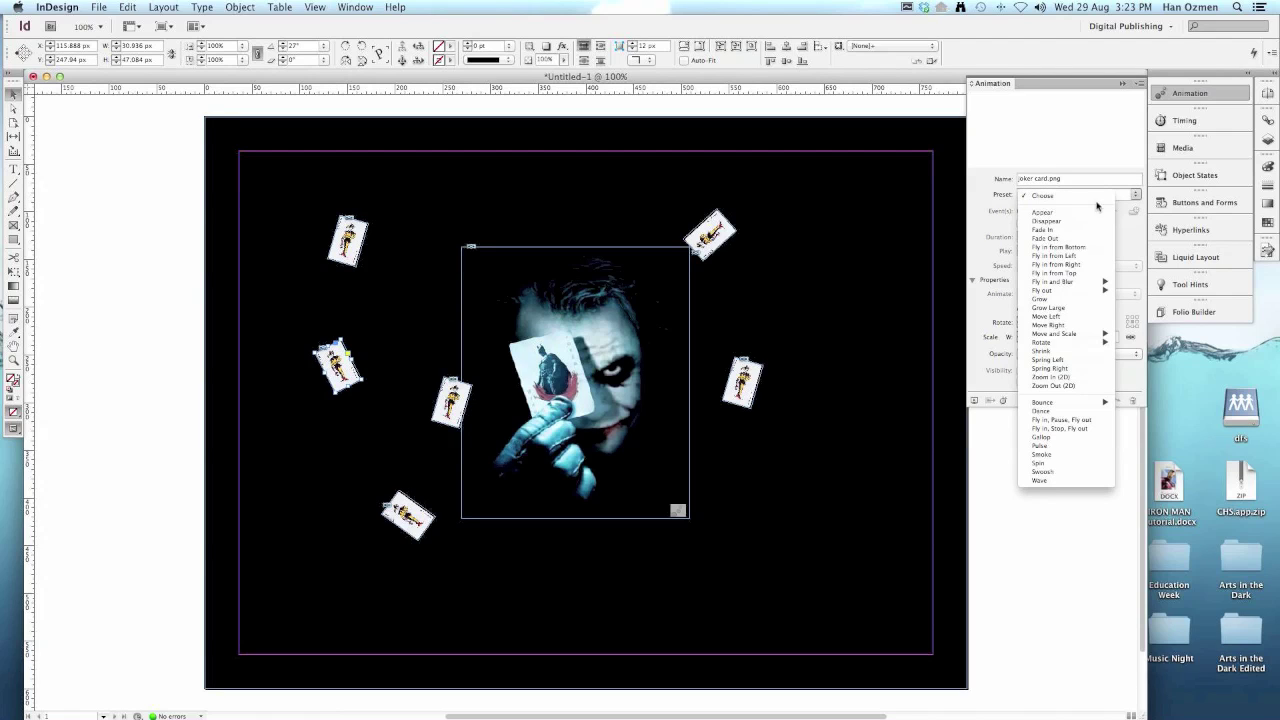
left_click(1058, 231)
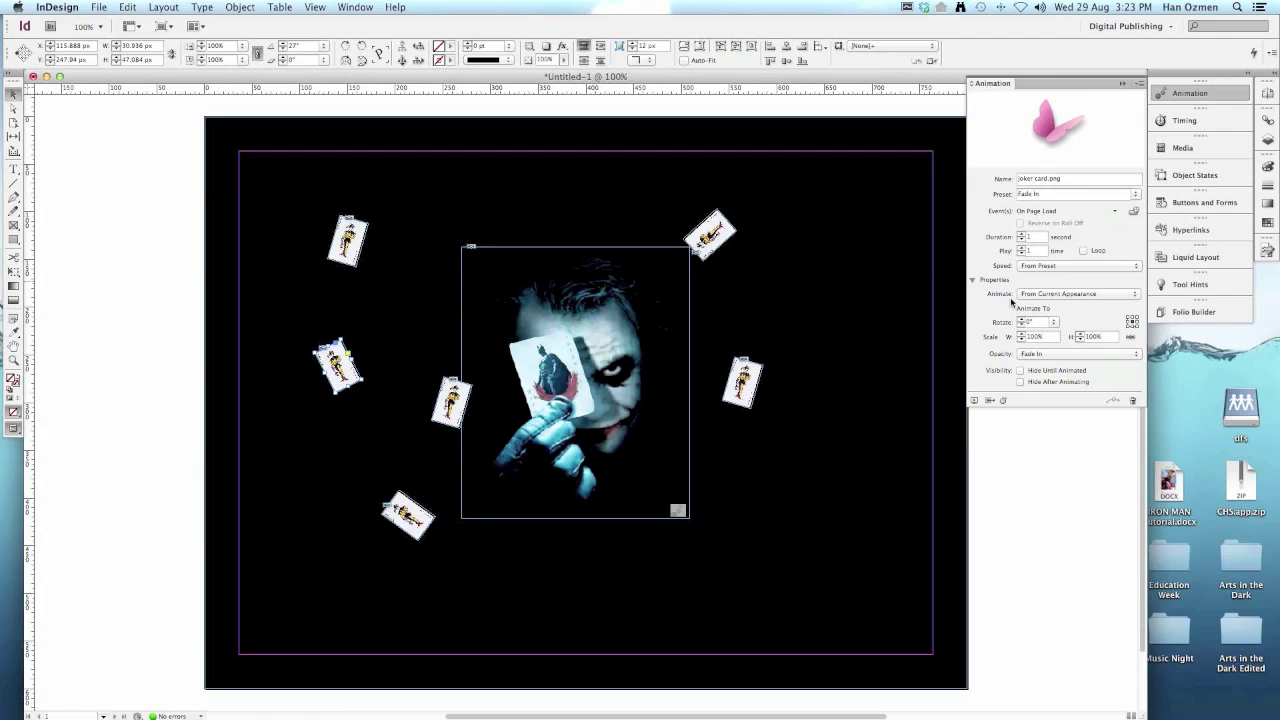
left_click(1021, 371)
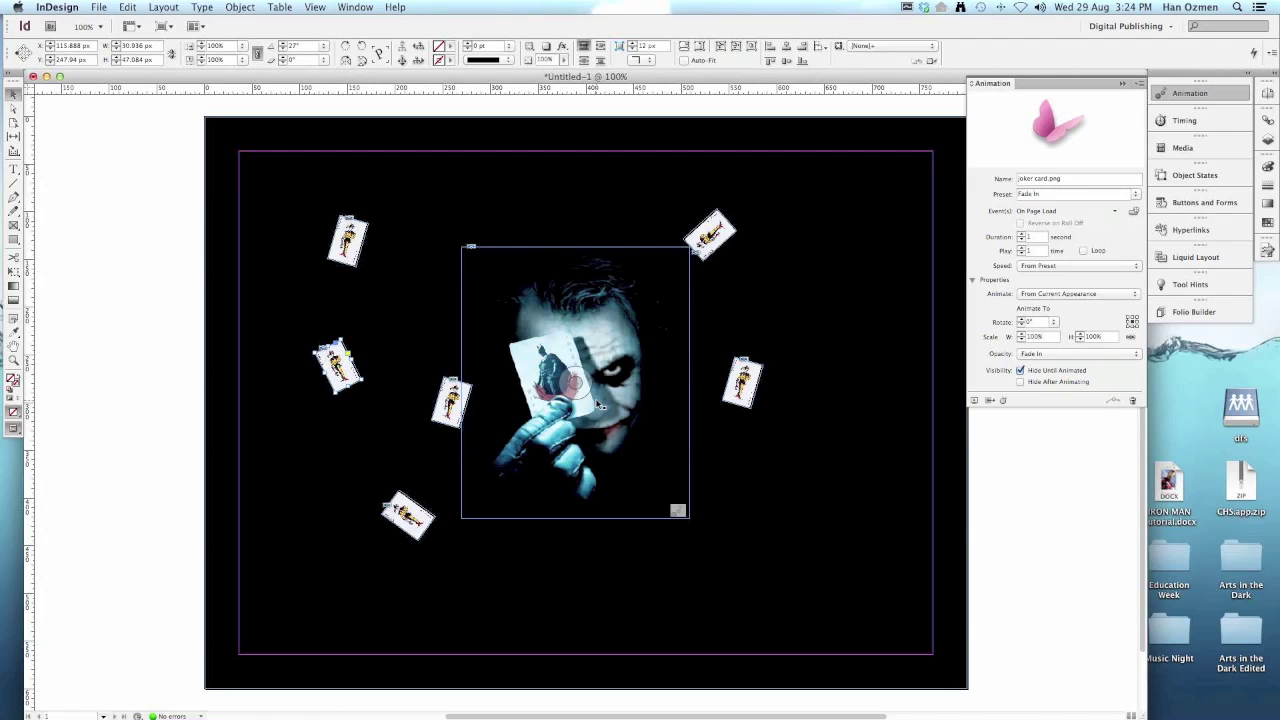
Apply a hidden-until-animated Fade In to the card beside the Joker and the bottom-left card.
left_click(447, 390)
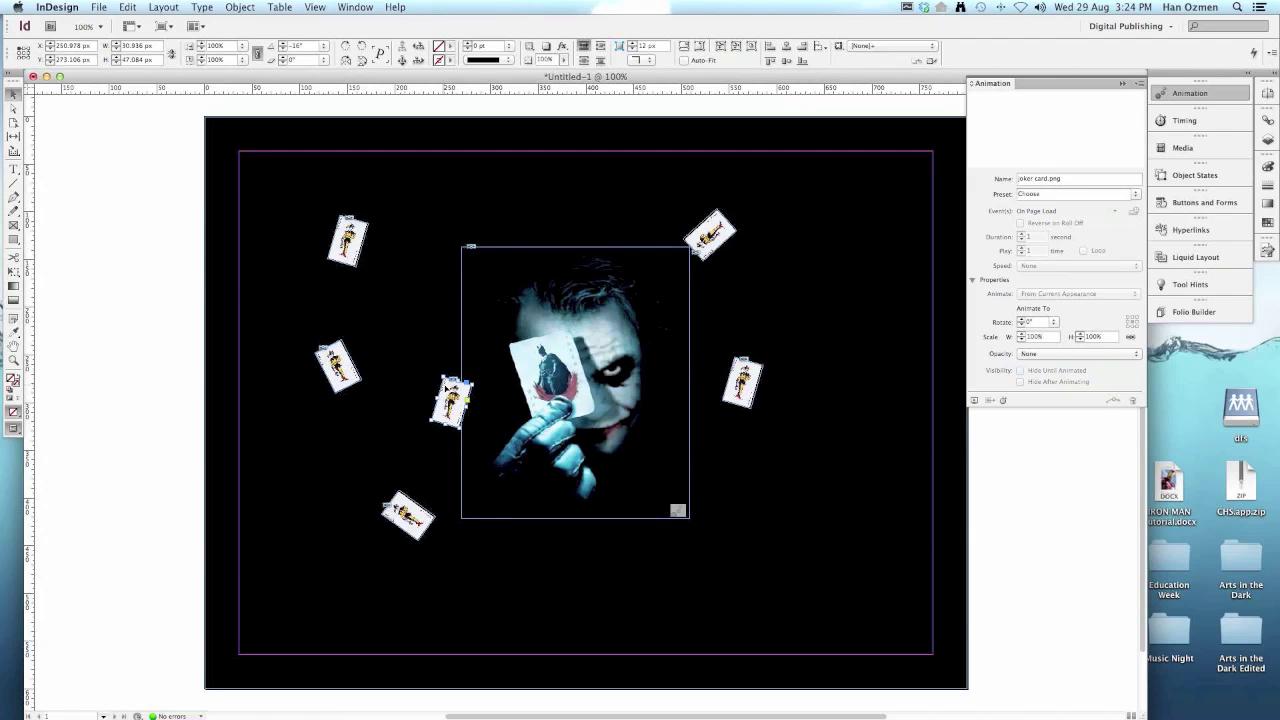
left_click(1135, 195)
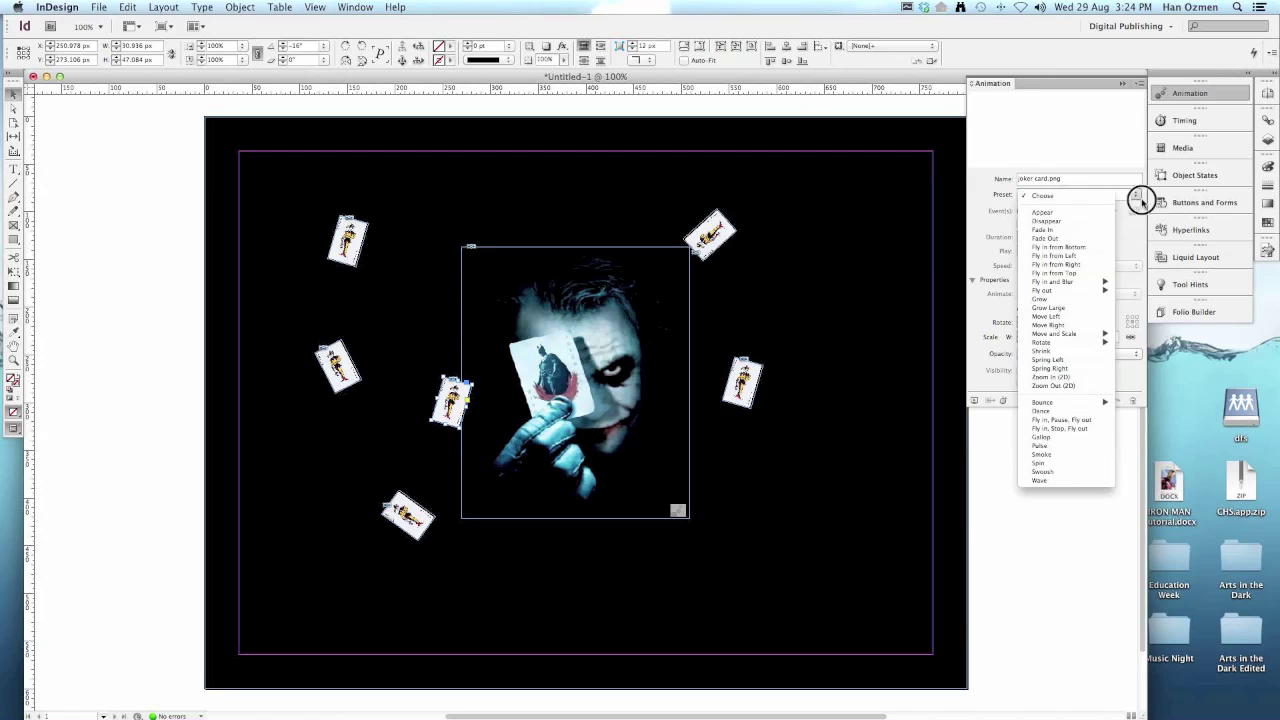
left_click(1095, 229)
left_click(1021, 371)
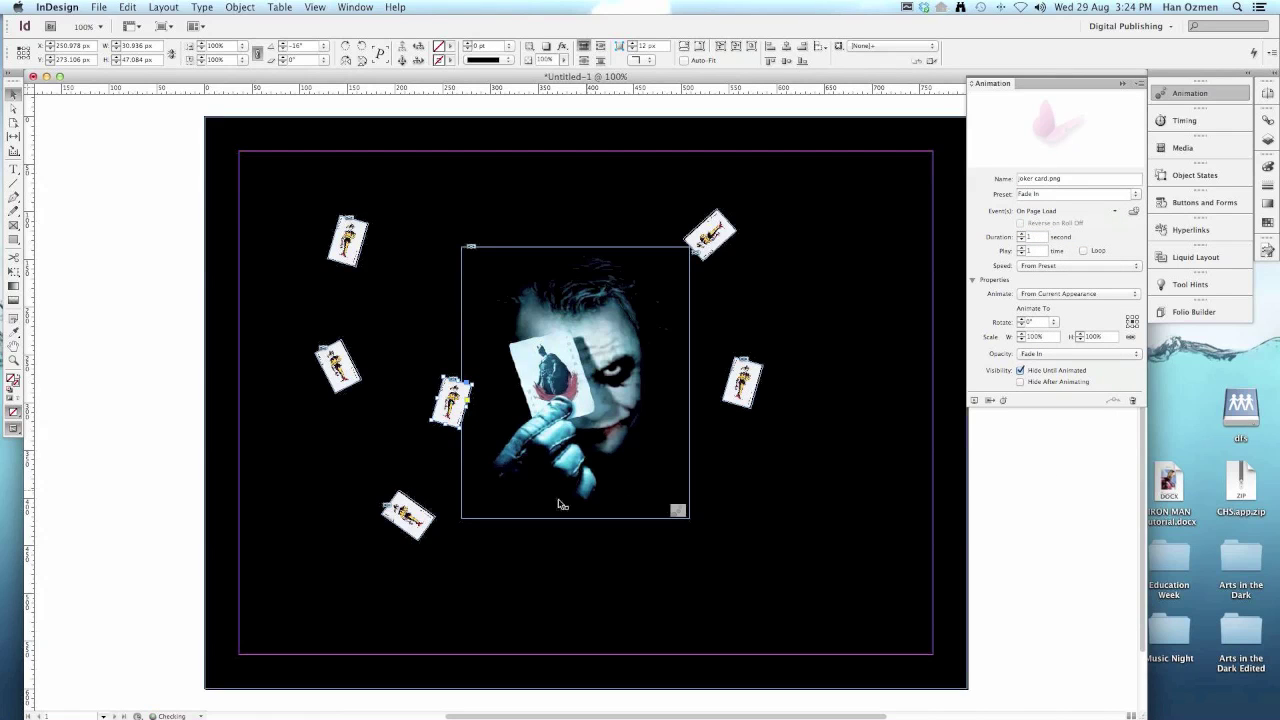
left_click(445, 540)
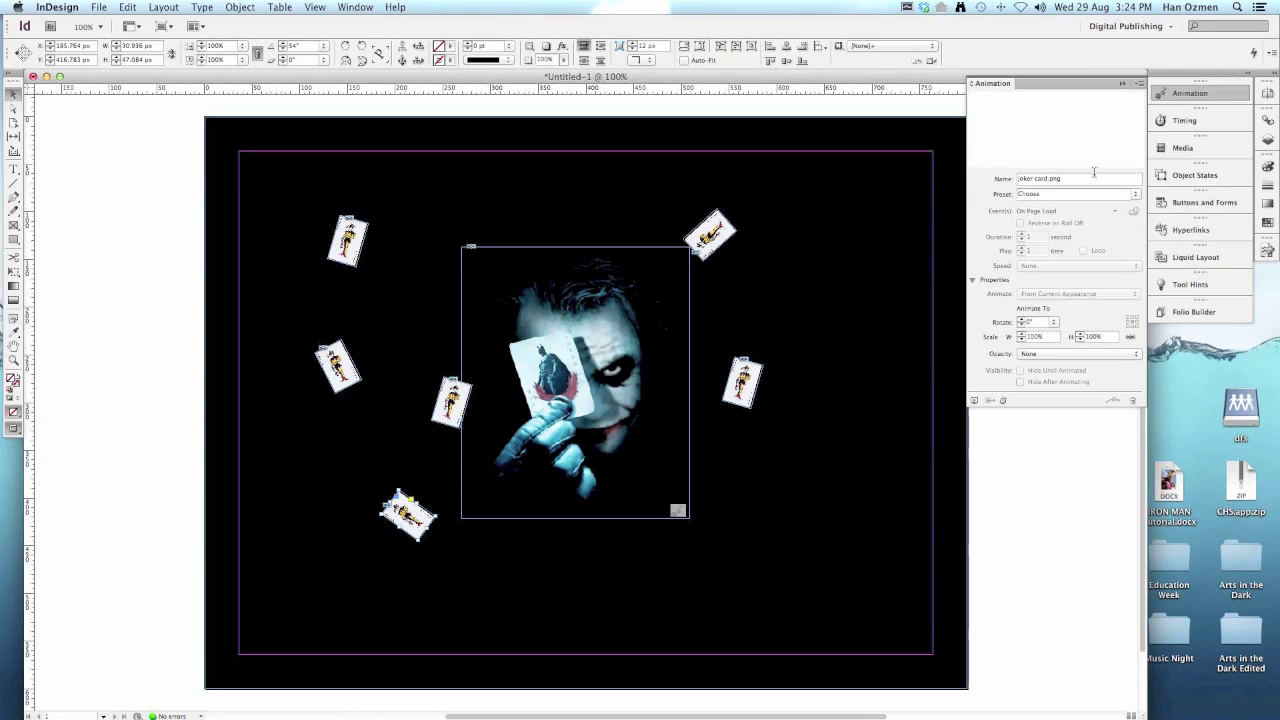
left_click(1135, 195)
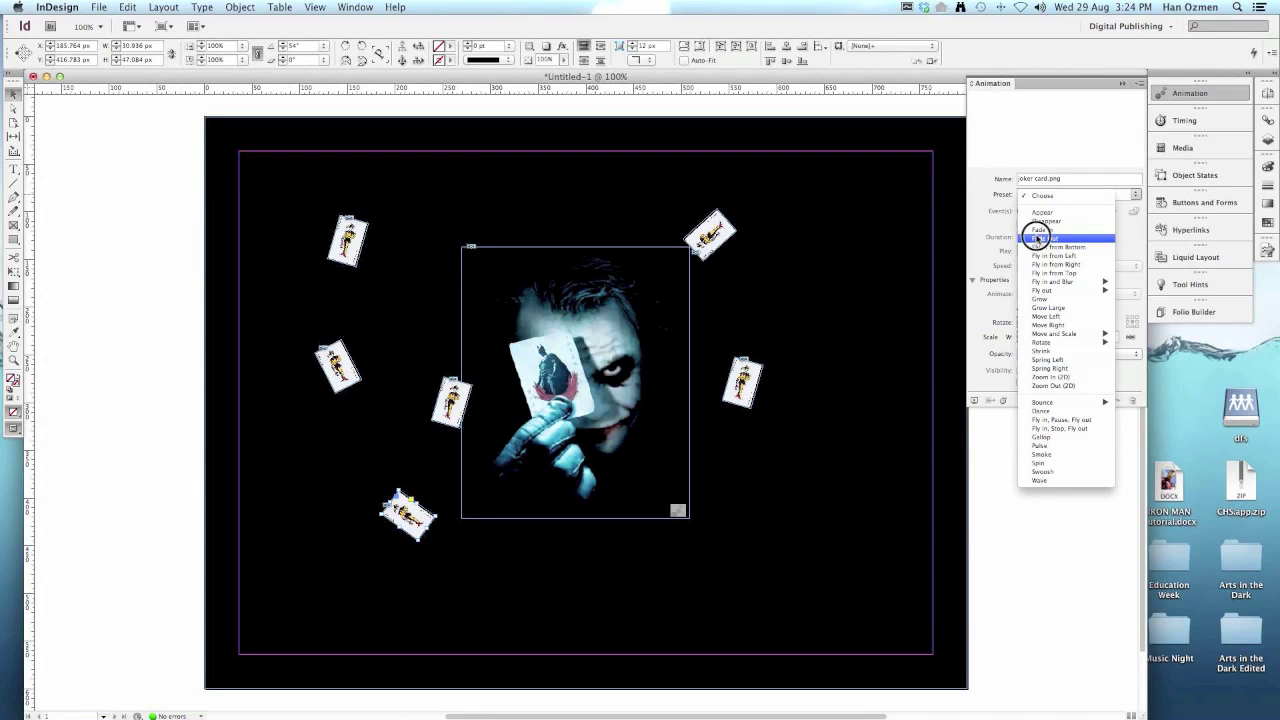
left_click(1042, 229)
left_click(1020, 370)
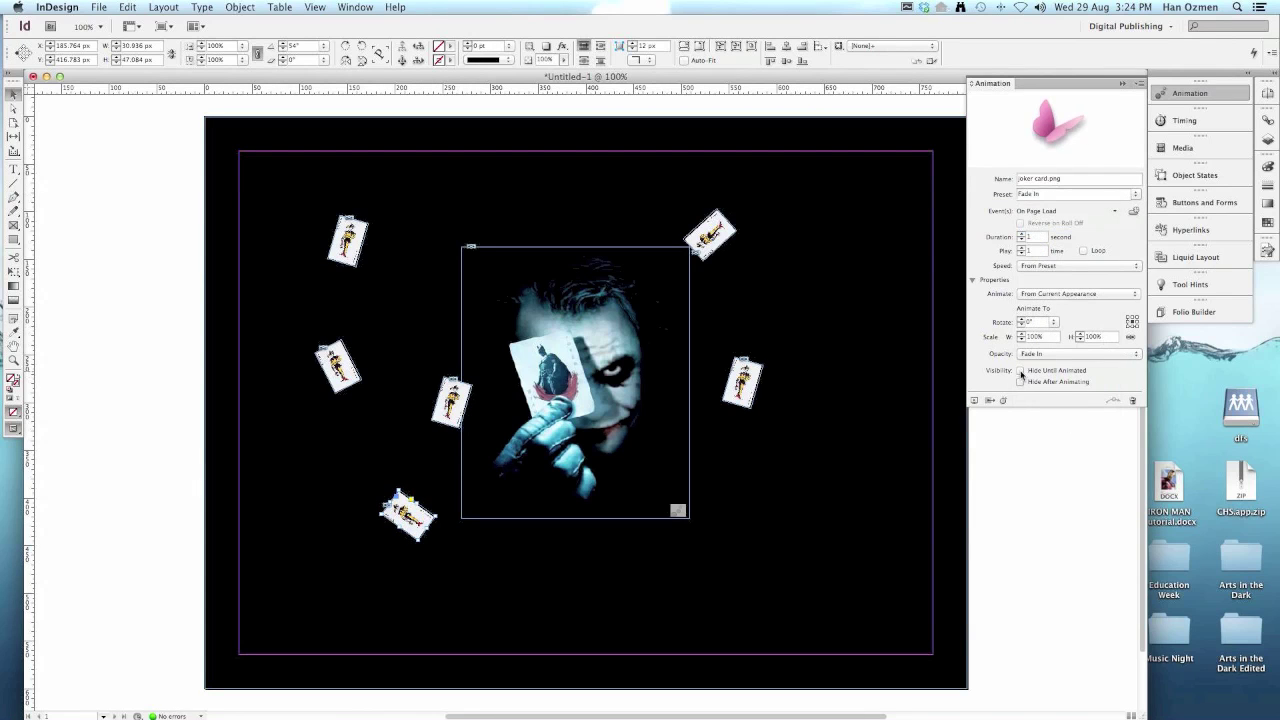
Apply the same hidden Fade In to the right-hand and top-right cards.
left_click(748, 383)
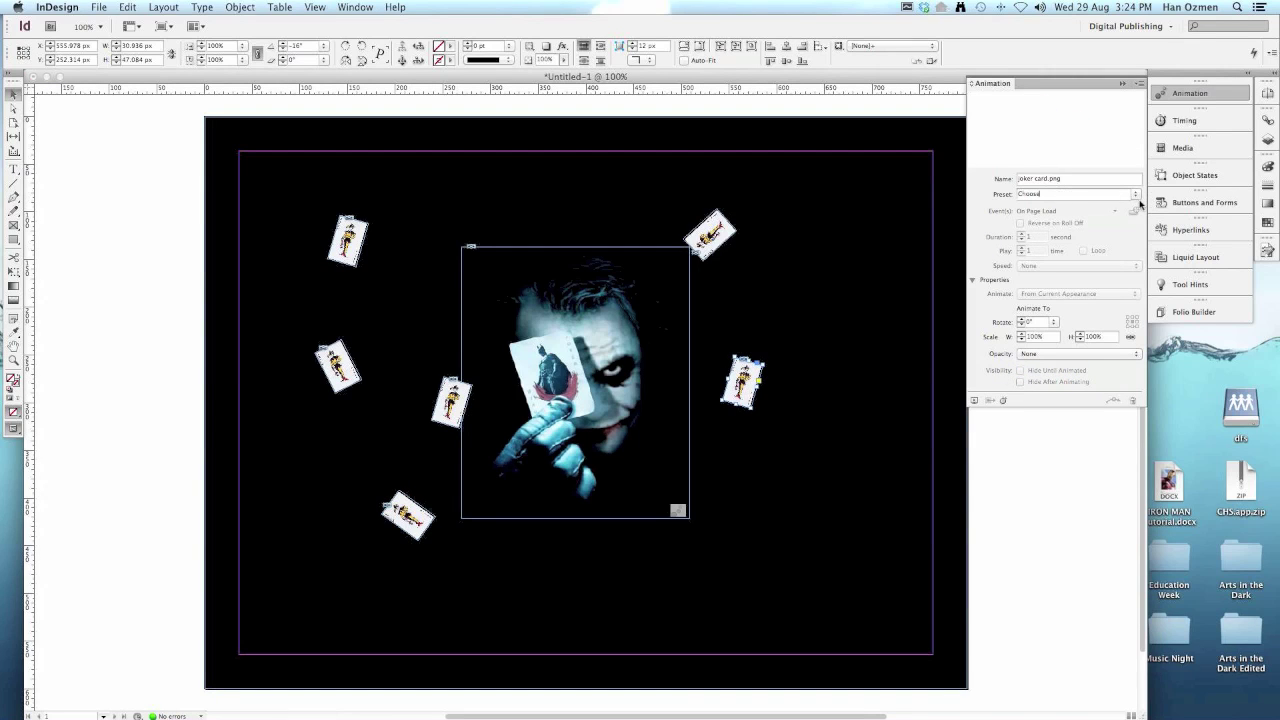
left_click(1135, 195)
left_click(1045, 231)
left_click(1020, 371)
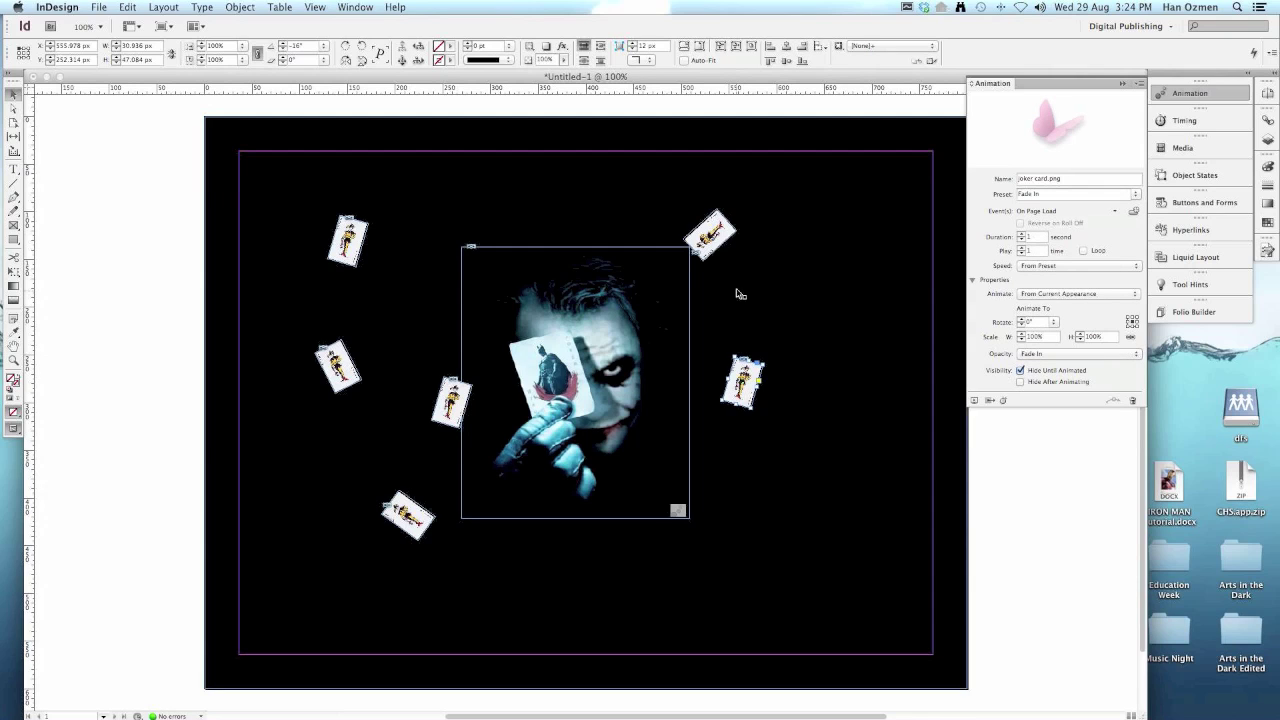
left_click(726, 230)
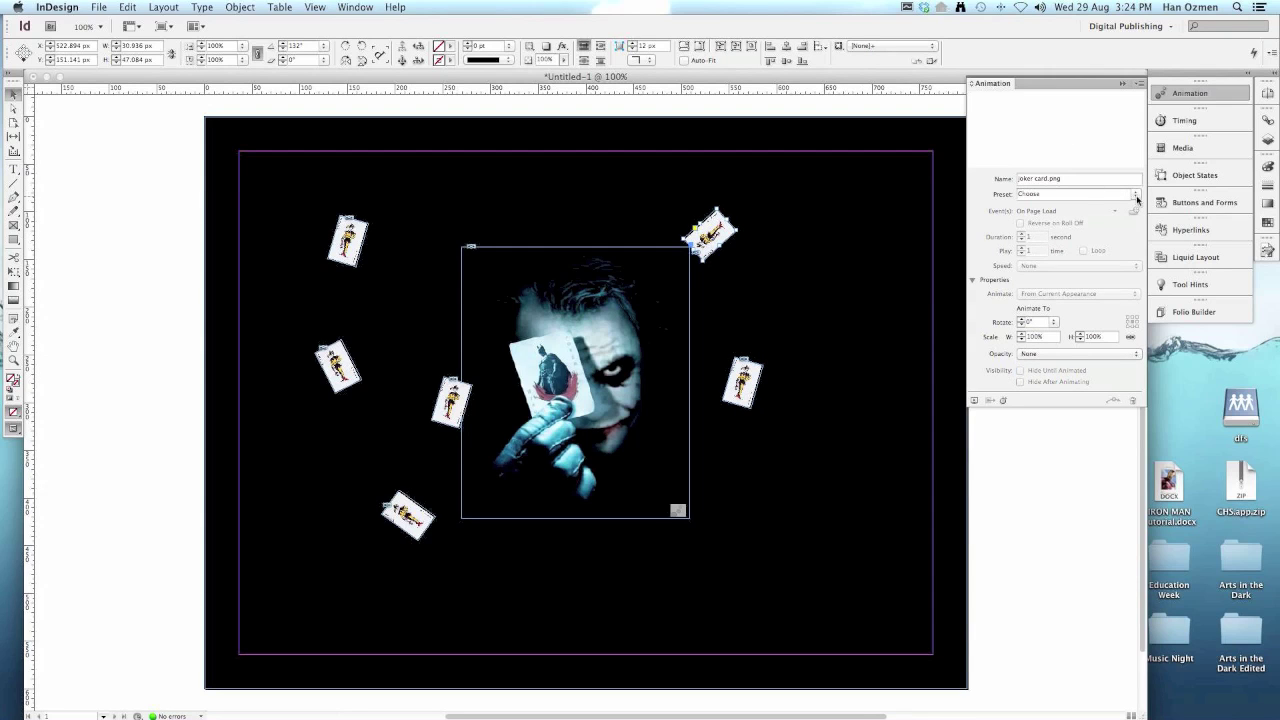
left_click(1136, 195)
left_click(1050, 224)
left_click(1021, 371)
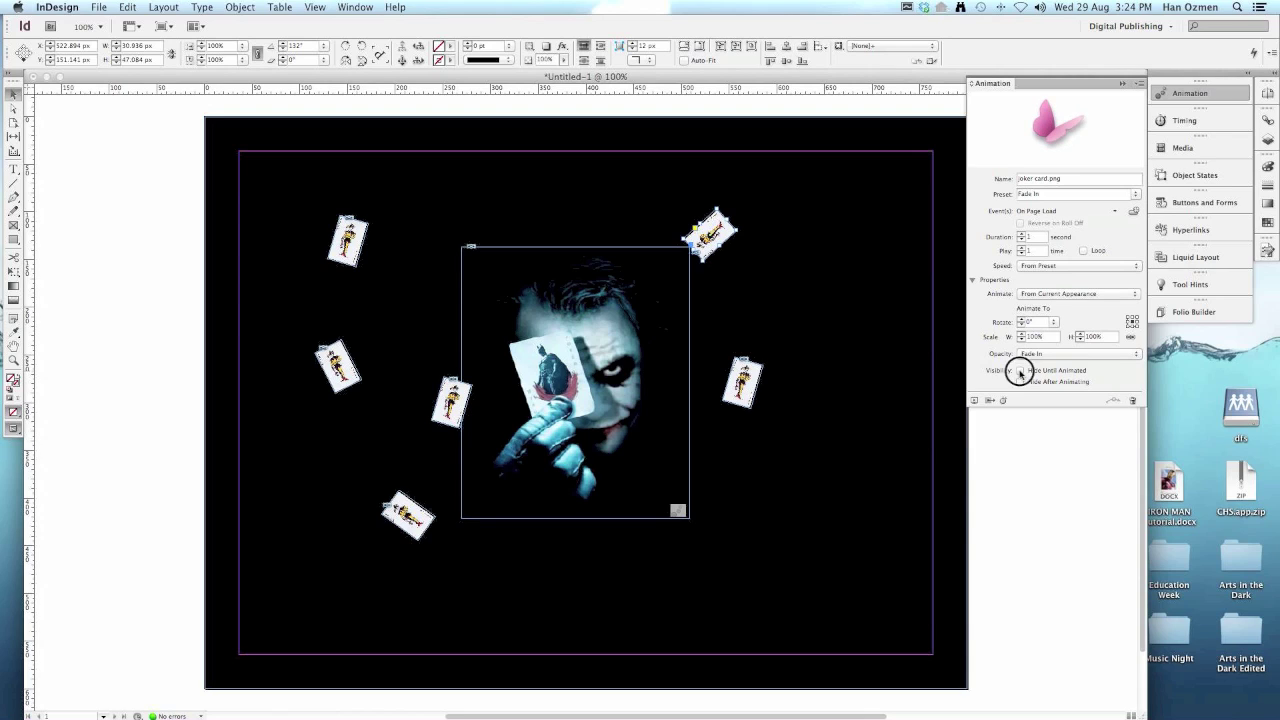
Preview the spread animation in an enlarged, repositioned SWF Preview window and replay it.
left_click(974, 400)
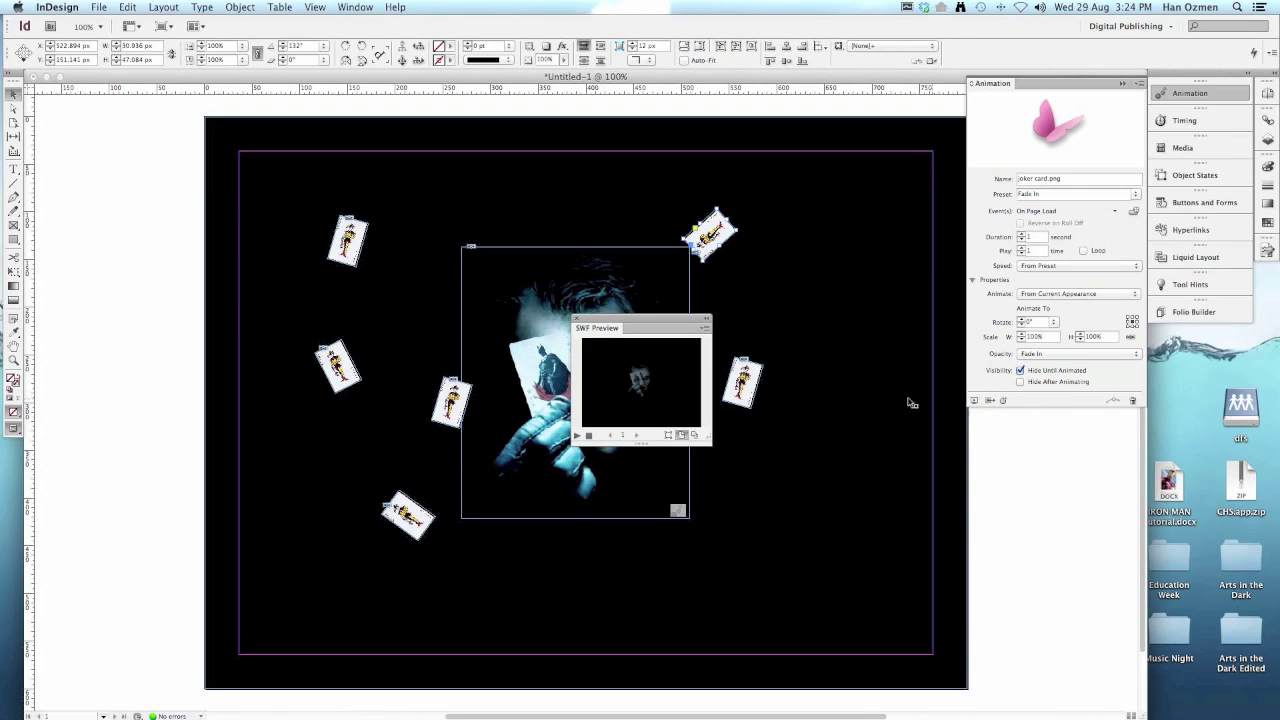
left_click_drag(709, 442, 816, 533)
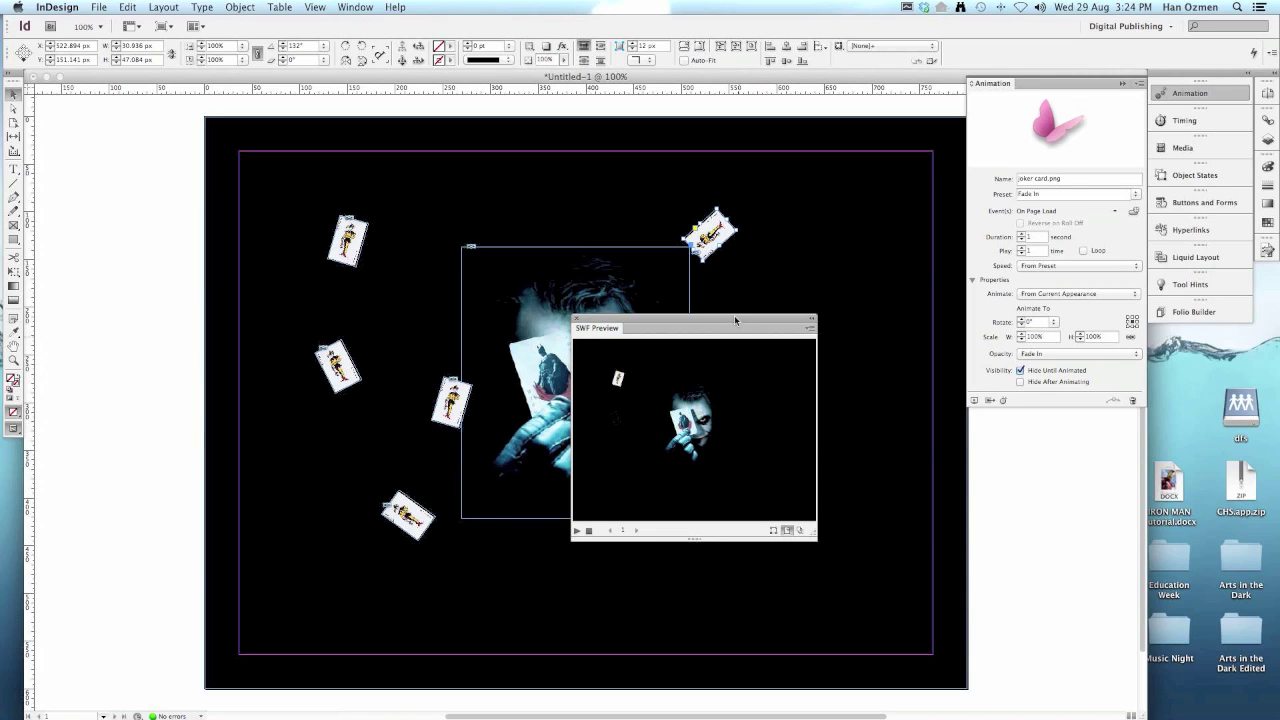
left_click_drag(737, 320, 633, 236)
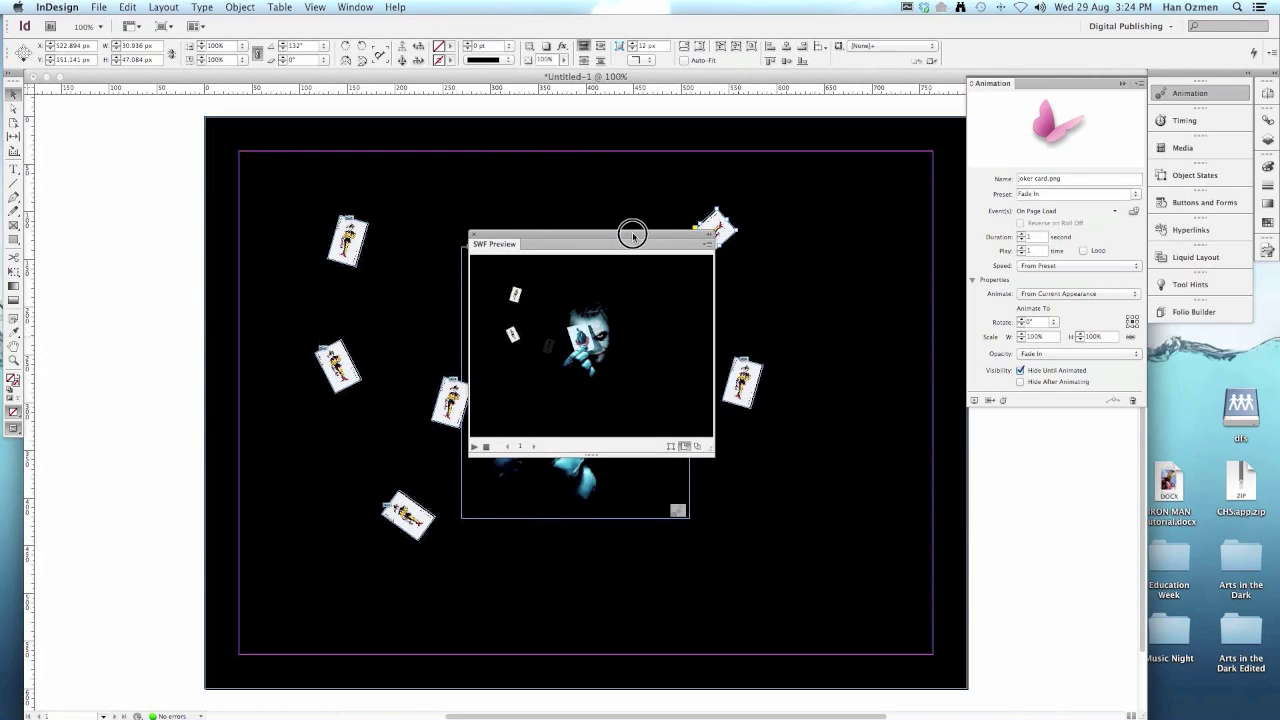
left_click(475, 447)
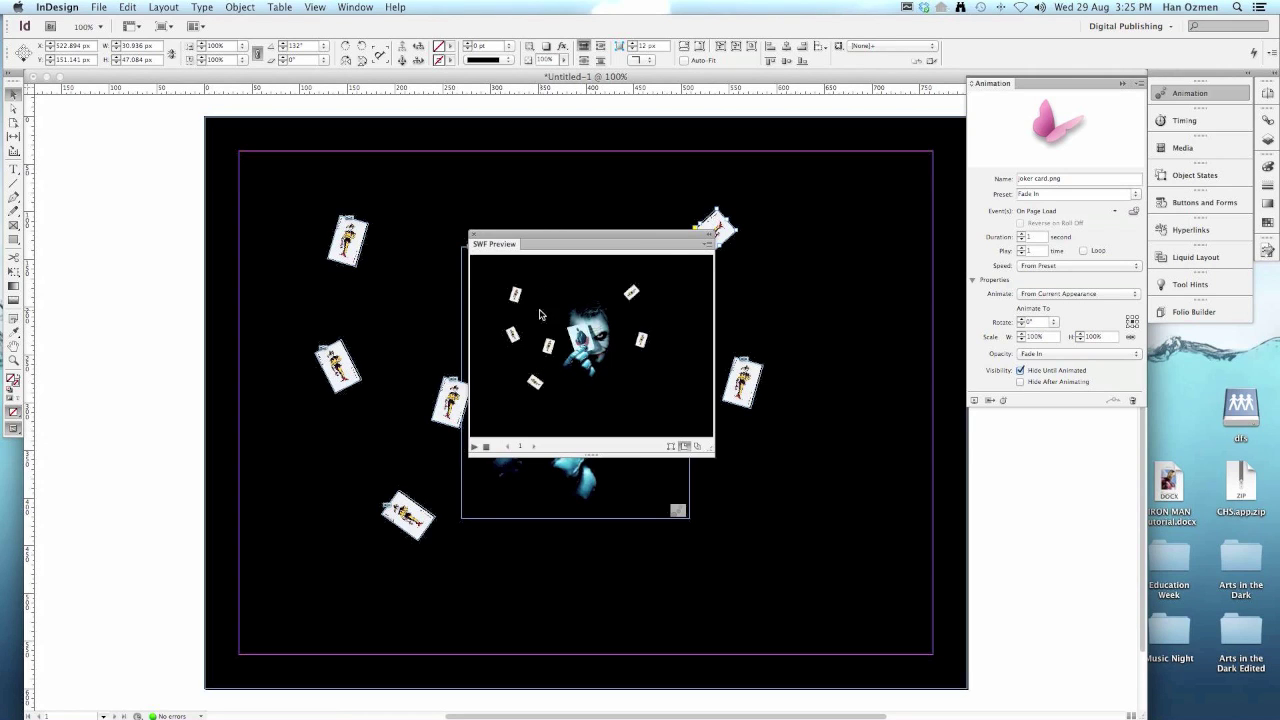
Move joker.psd below the three joker card.png items in Timing, replay, then close the preview.
left_click(1177, 121)
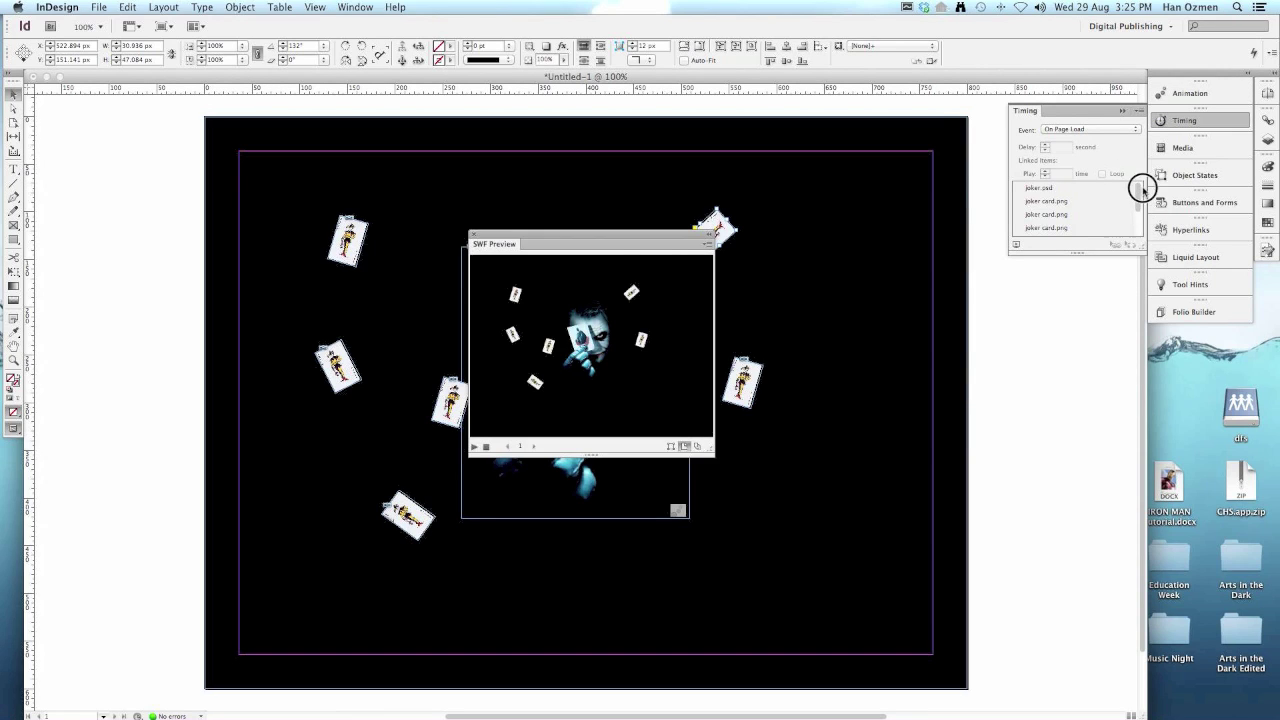
left_click(1039, 189)
left_click_drag(1039, 189, 1062, 236)
scroll(1066, 217, "down", 3)
left_click_drag(1052, 191, 1057, 229)
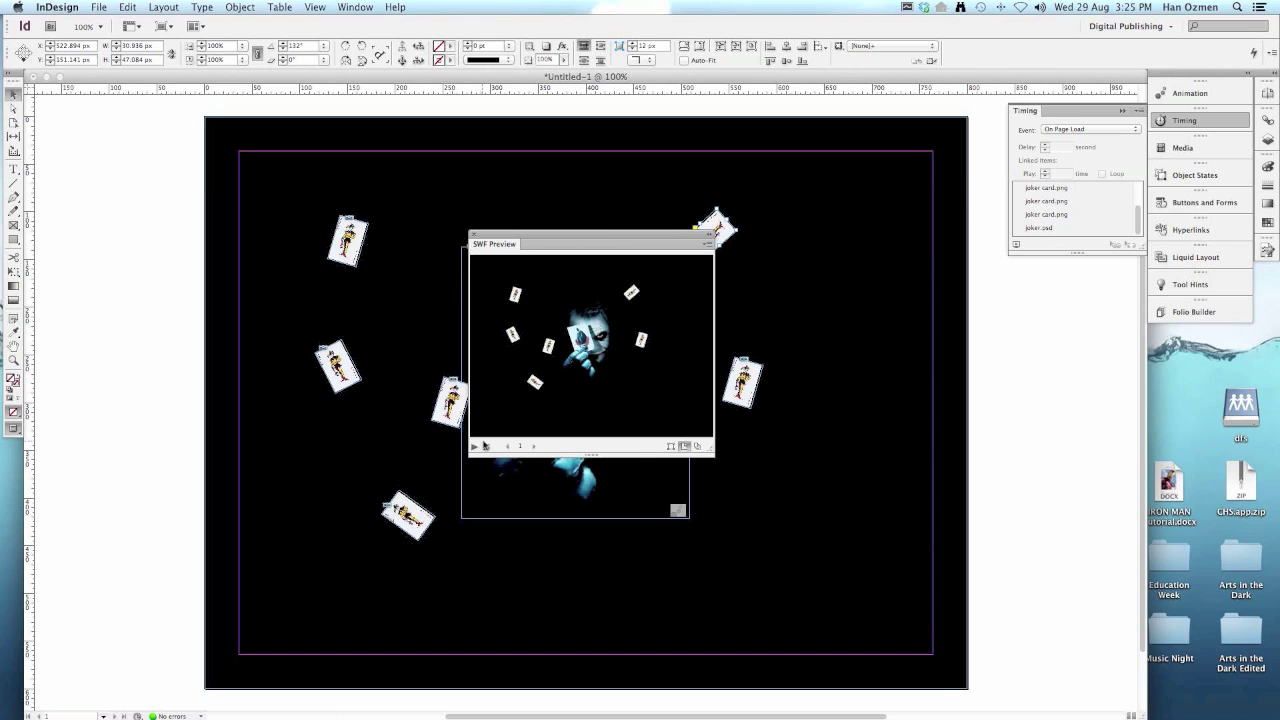
left_click(477, 445)
left_click(474, 237)
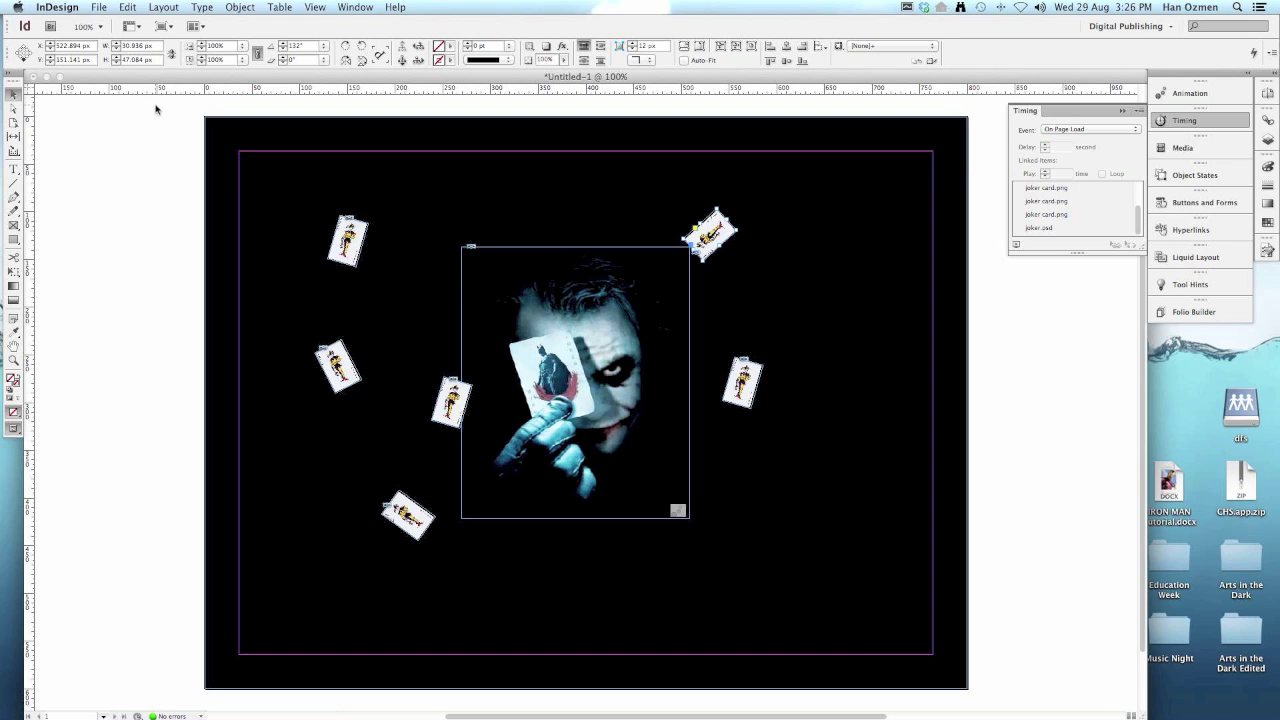
Export the document as Joker to the Desktop in Flash Player (SWF) format.
left_click(99, 7)
mouse_move(136, 204)
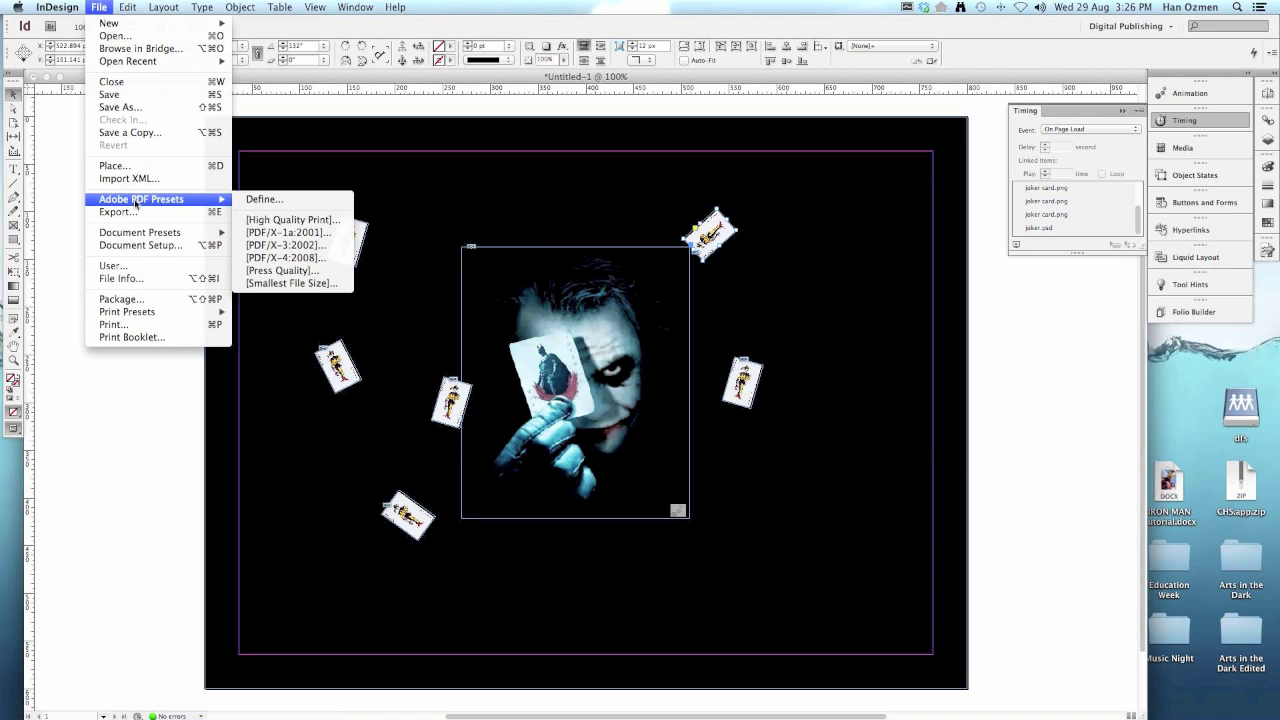
left_click(138, 212)
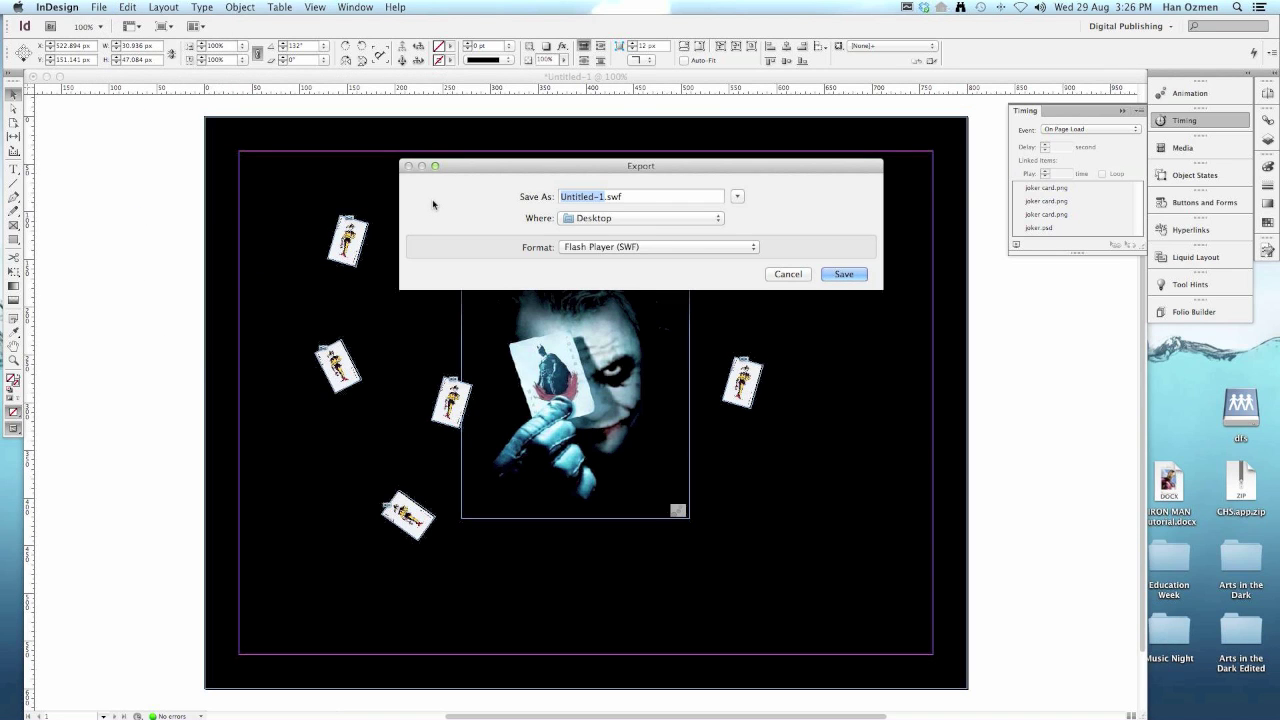
type("Joker")
left_click(625, 222)
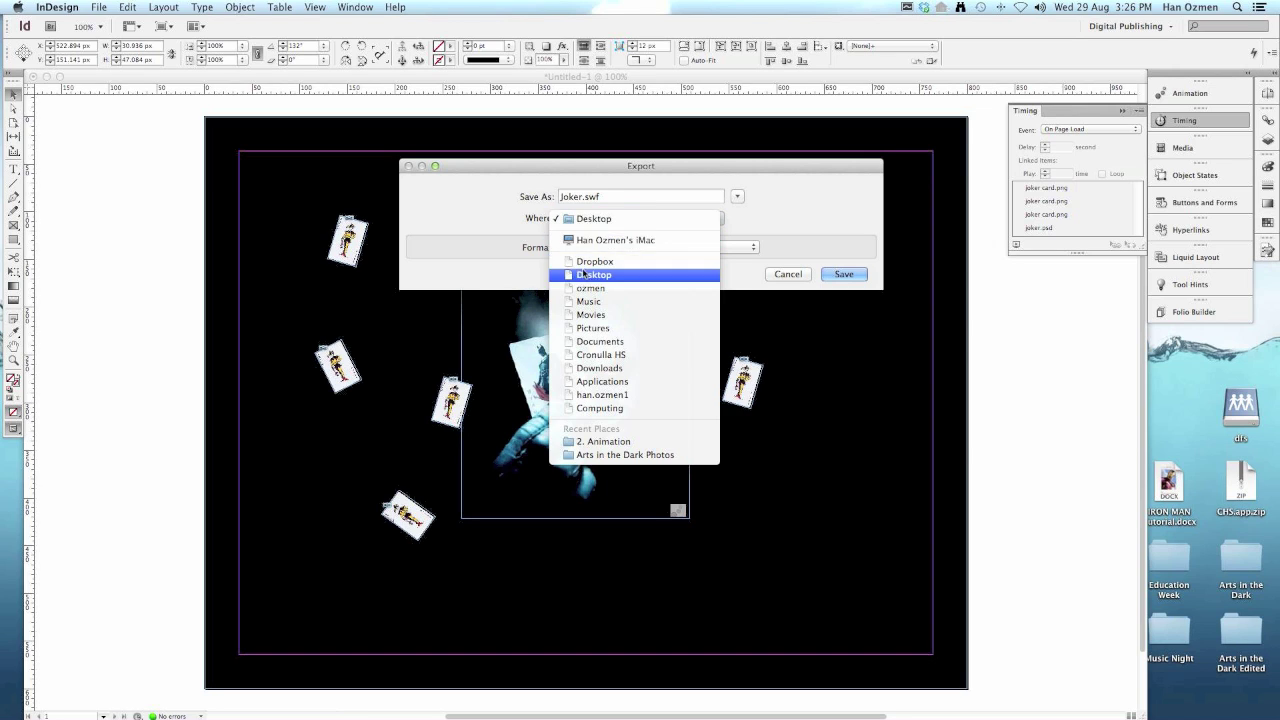
left_click(506, 228)
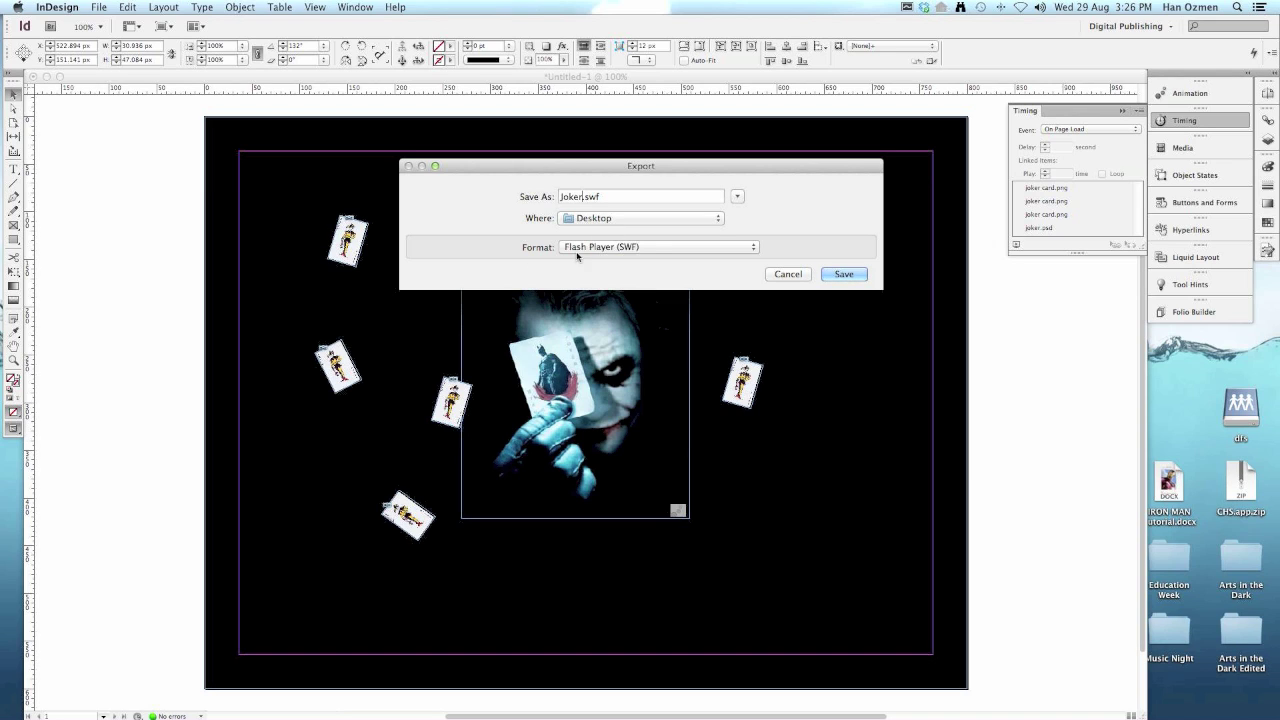
left_click(643, 247)
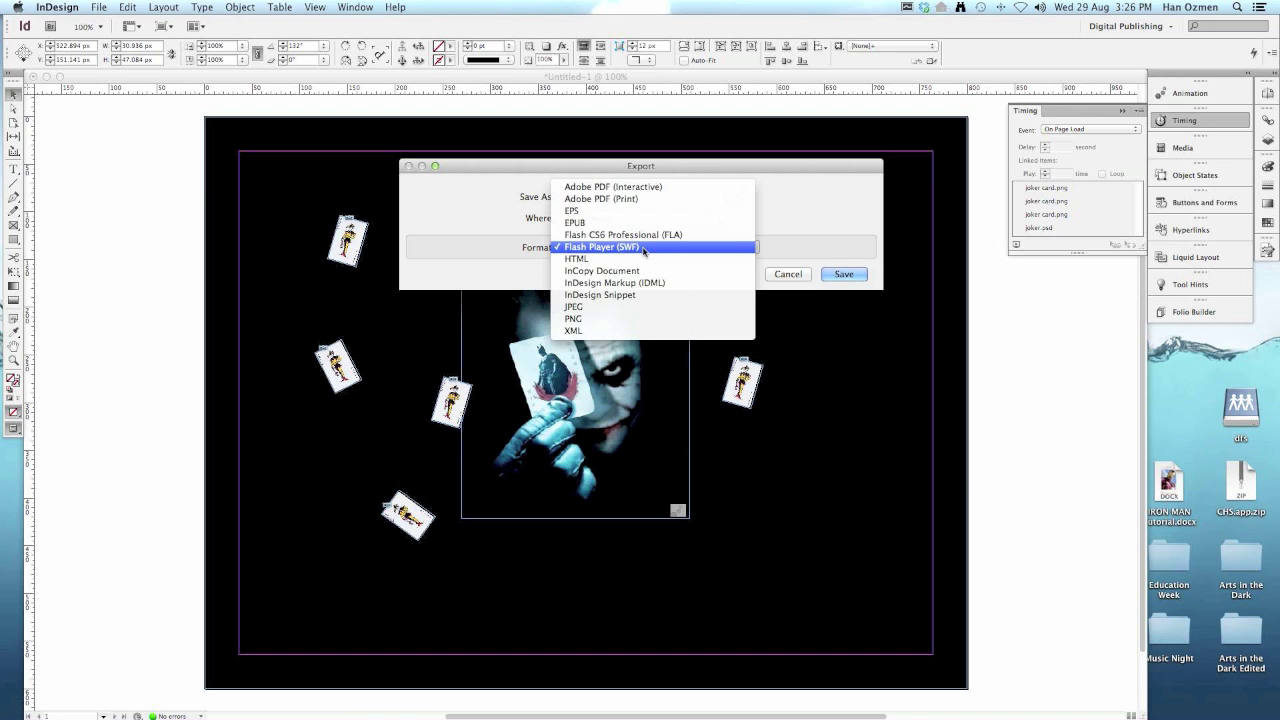
left_click(587, 248)
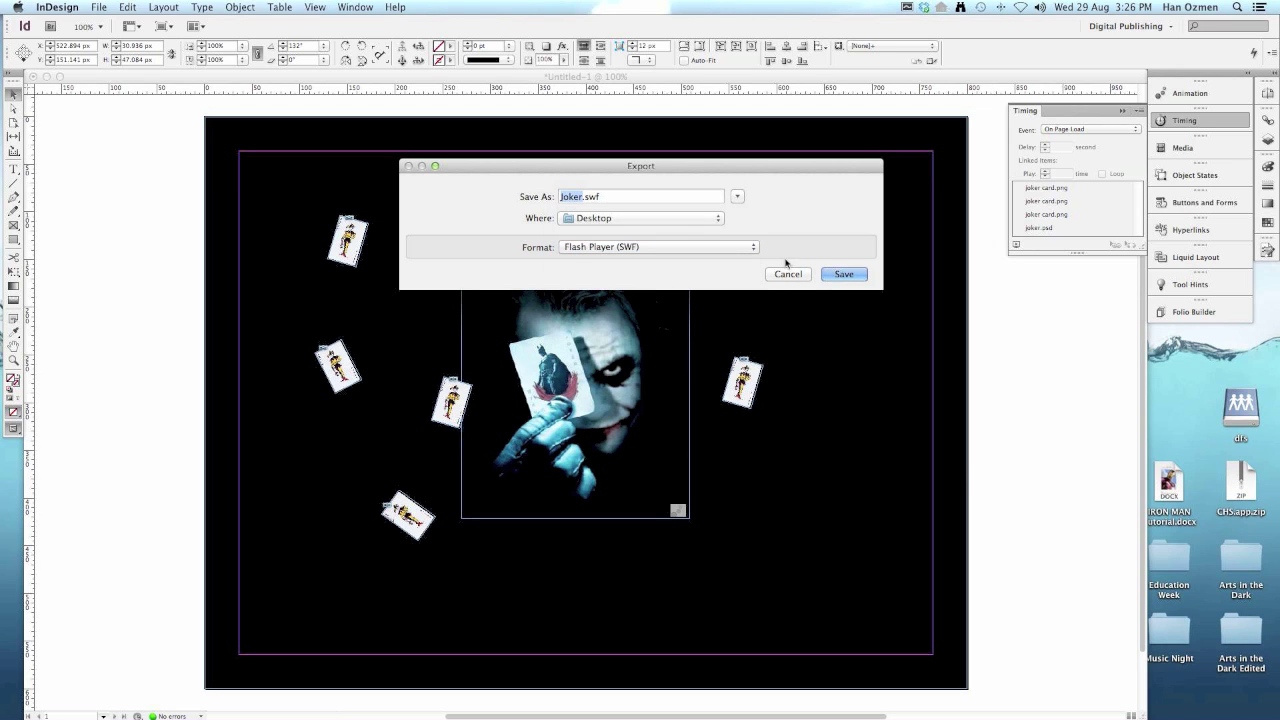
left_click(837, 275)
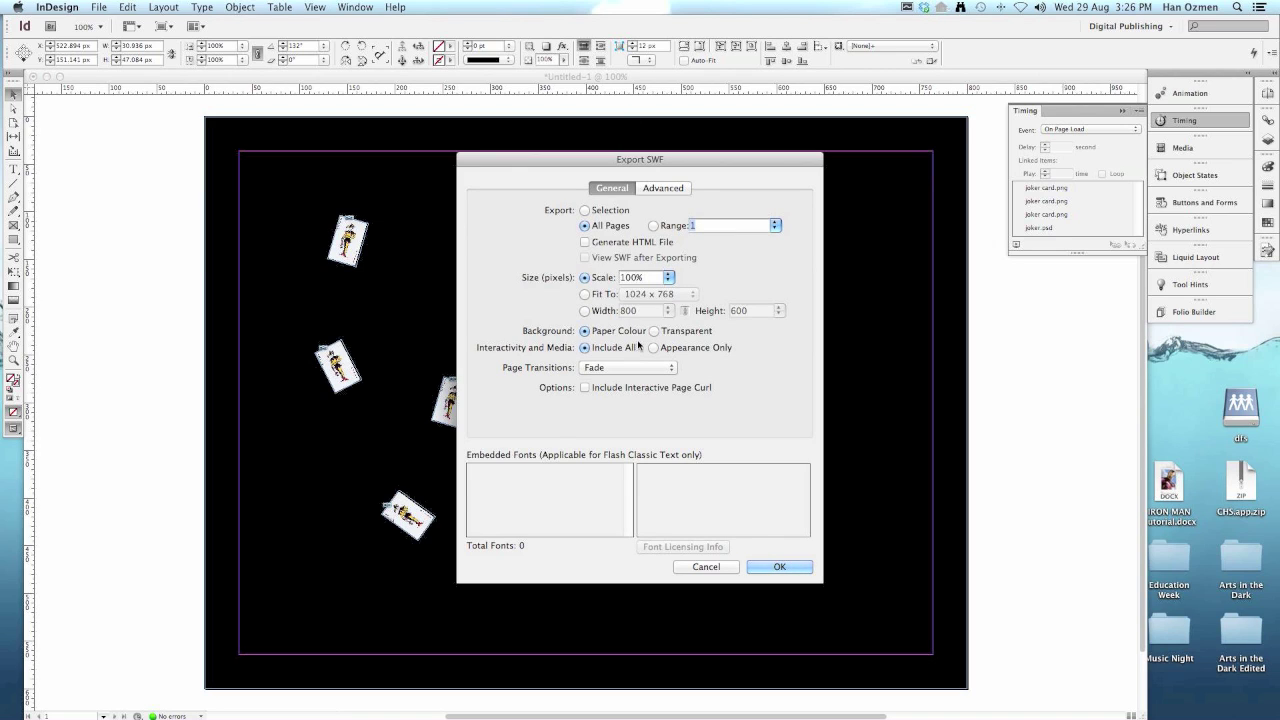
Confirm the SWF export at 100% for all pages, with no HTML file or page curl.
left_click(585, 242)
left_click(585, 242)
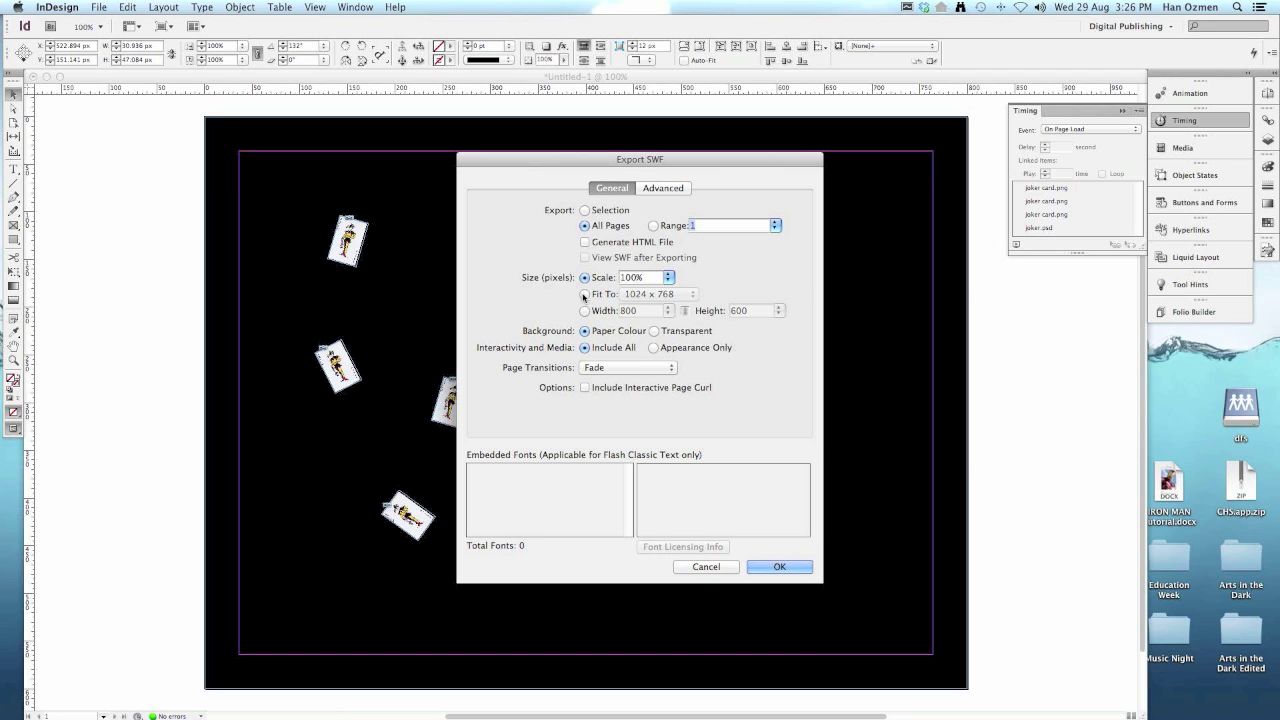
left_click(585, 388)
left_click(585, 388)
left_click(775, 568)
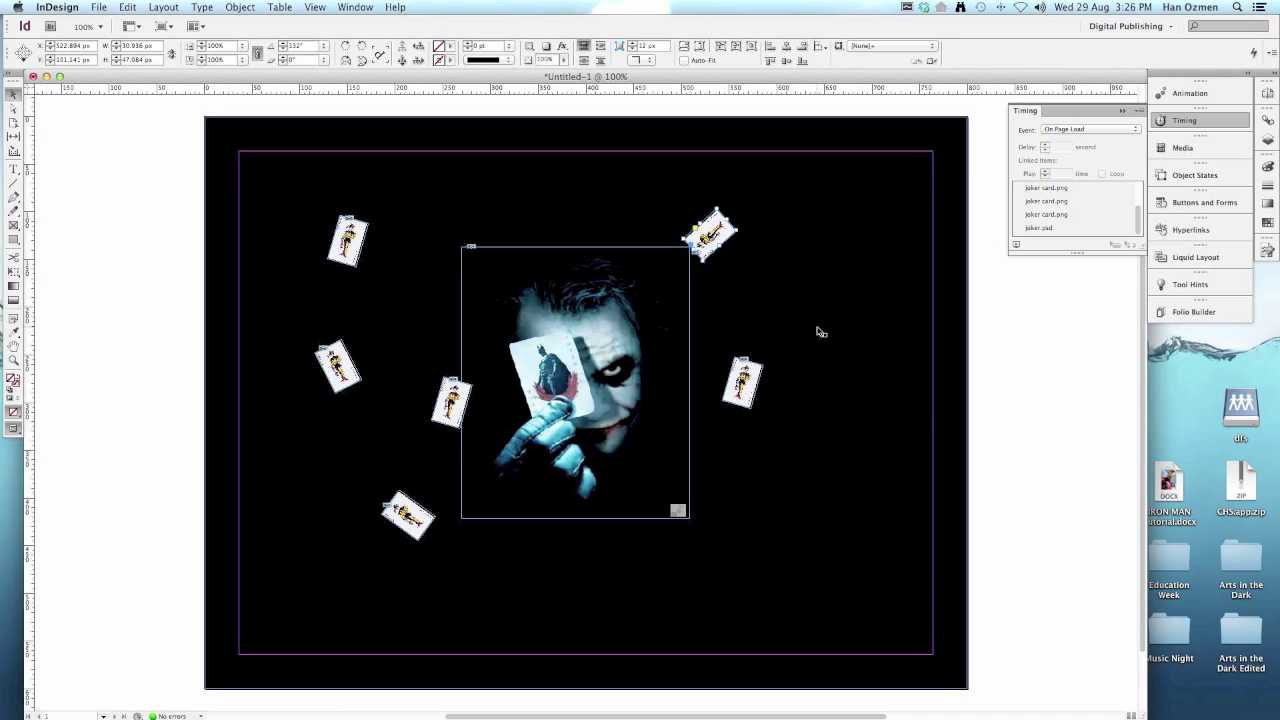
Reveal the desktop, move Joker.swf to its centre, and open it in Flash Player.
scroll(820, 332, "up", 3)
scroll(820, 332, "right", 5)
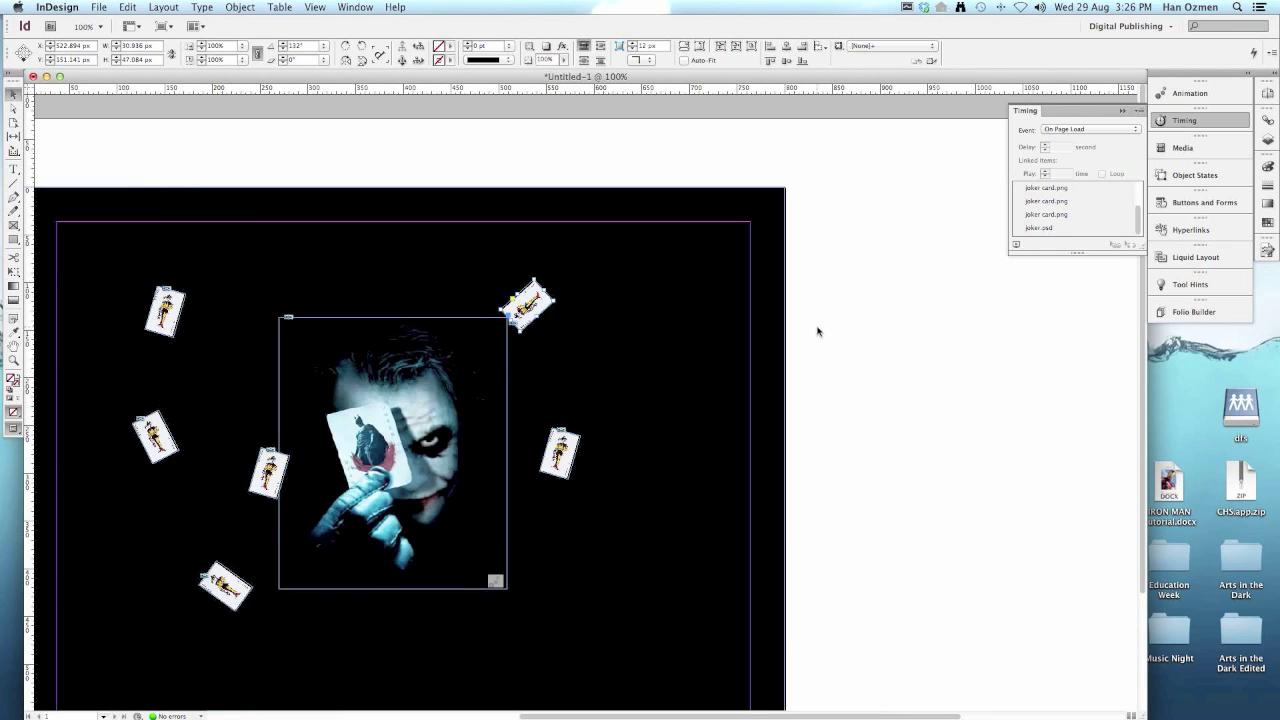
key("F11")
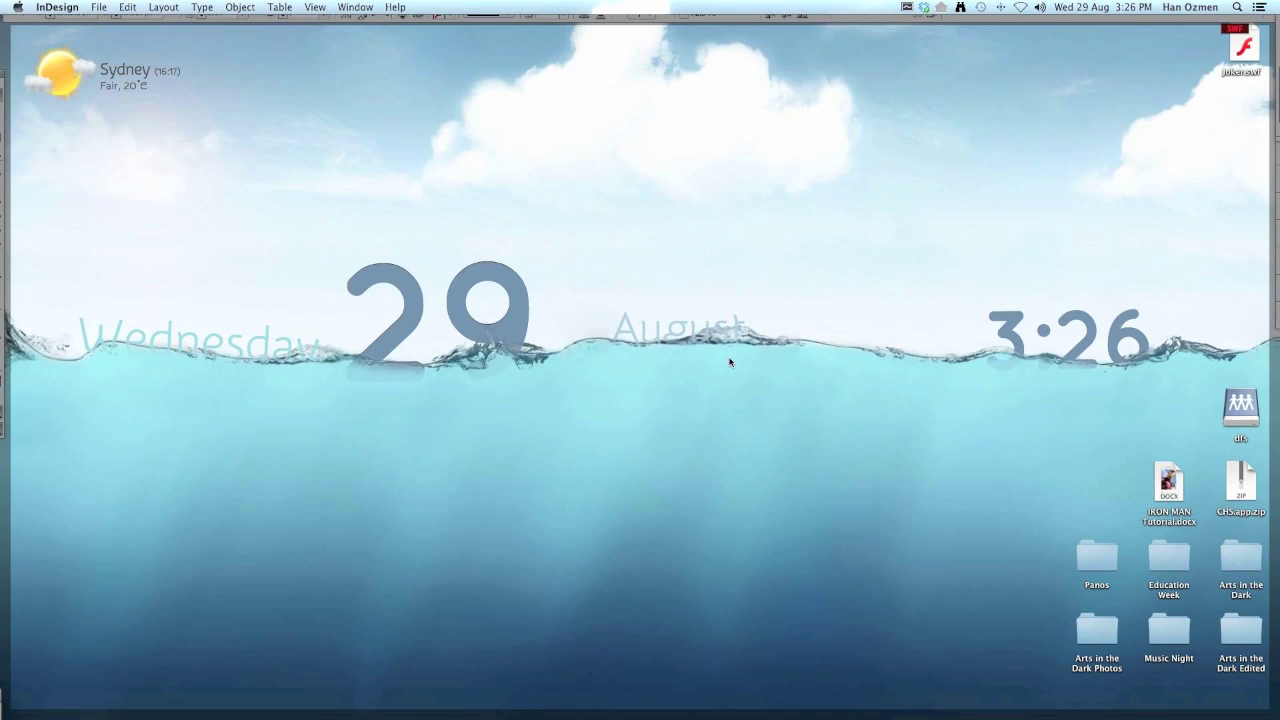
left_click_drag(1248, 52, 573, 405)
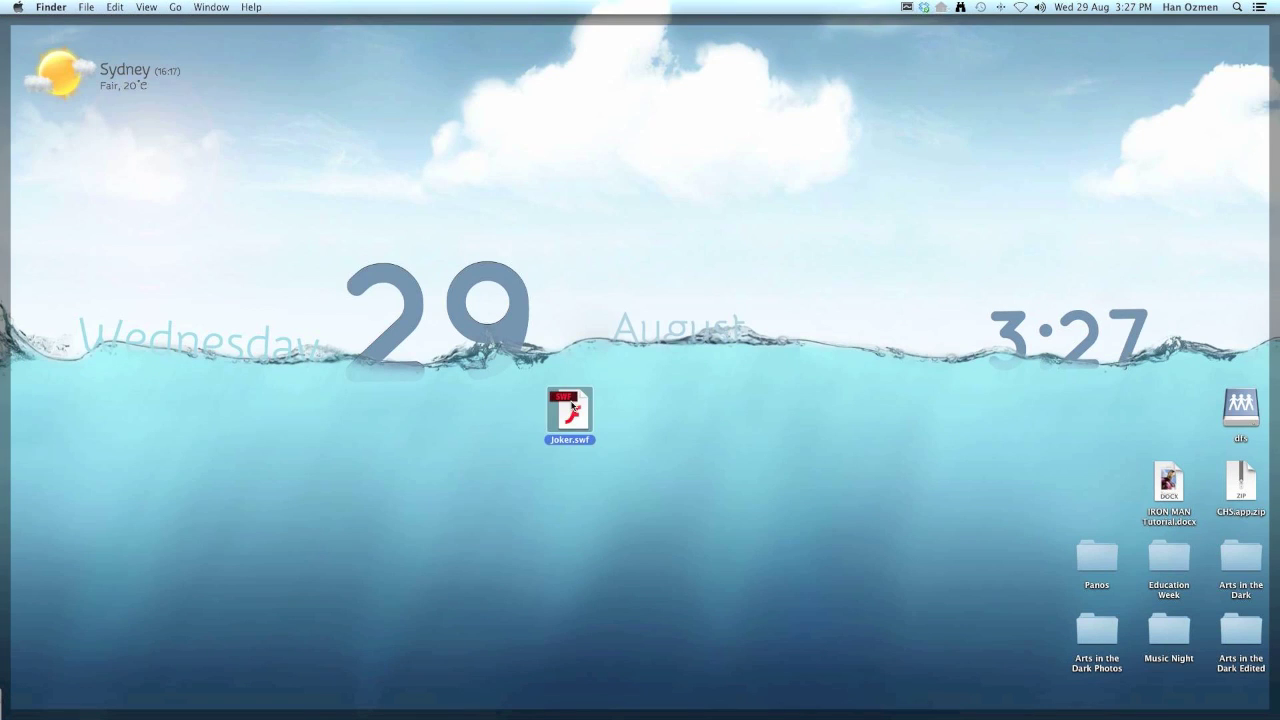
double_click(573, 405)
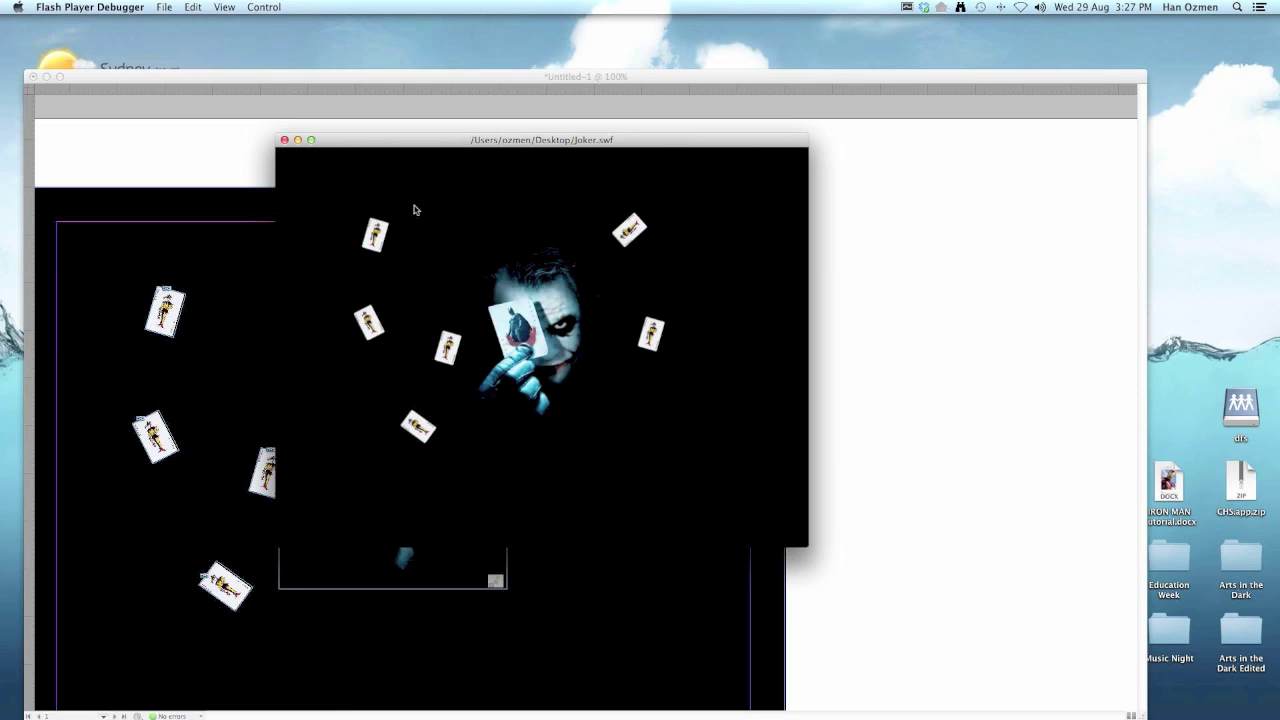
Close the Joker.swf Flash Player window after watching the animation.
left_click(285, 141)
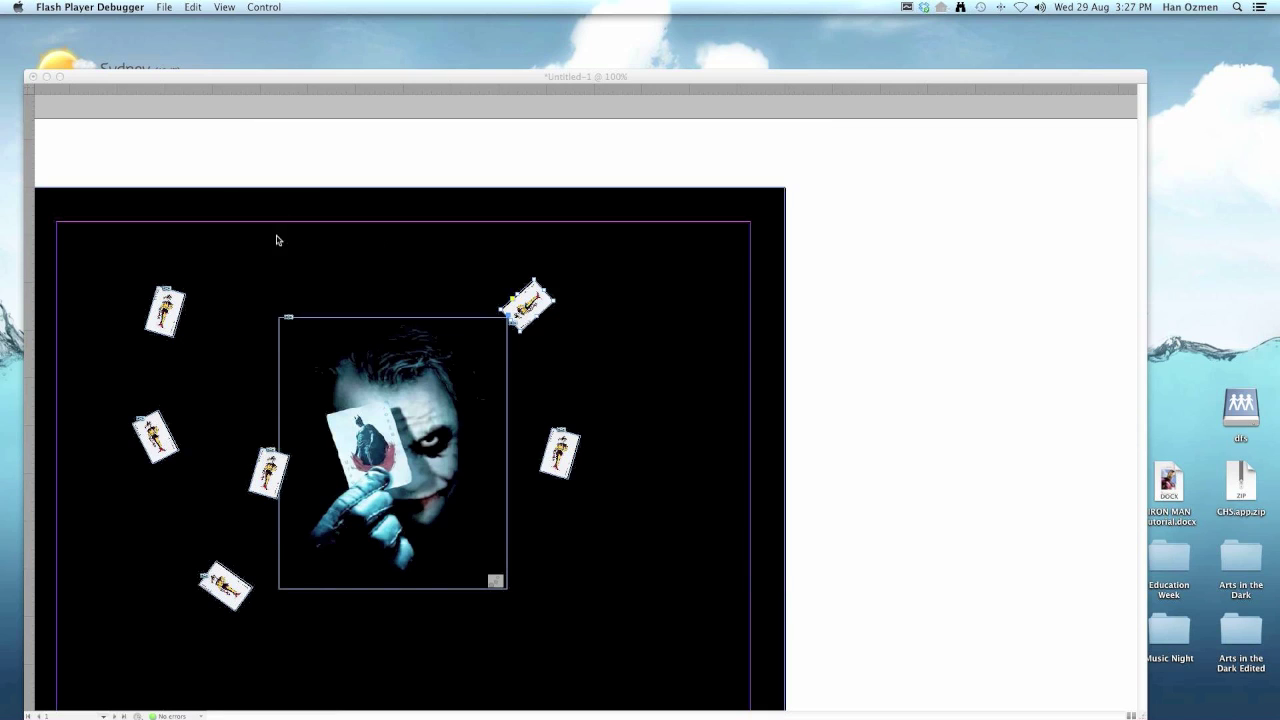